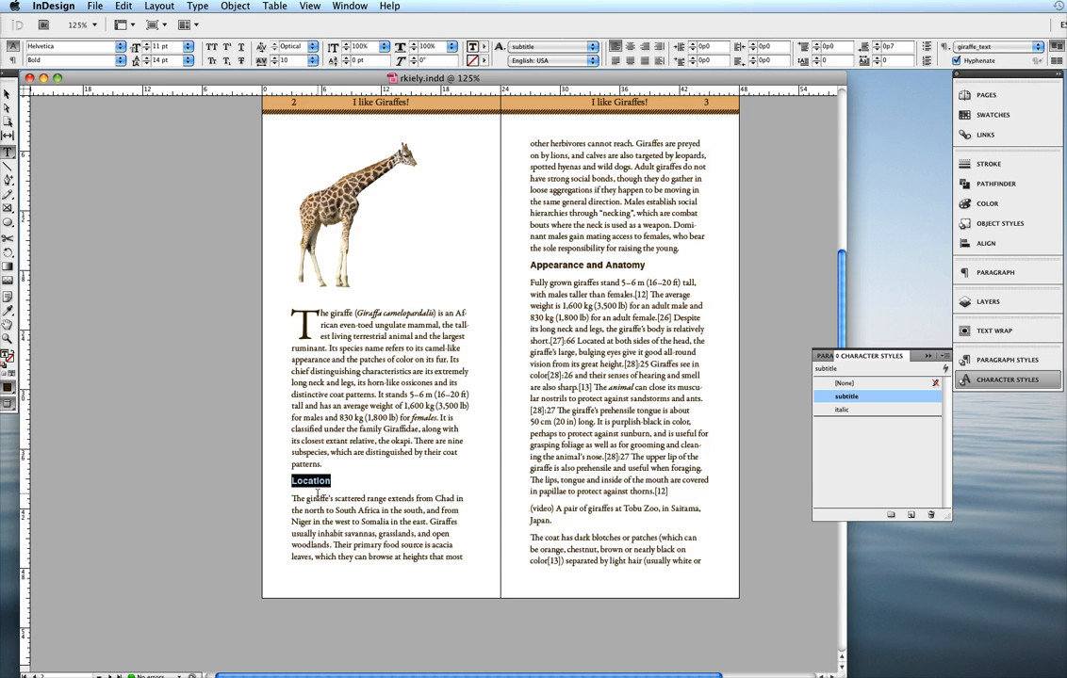
- Replace the paragraph breaks after the "Location" and "Appearance and Anatomy" subtitles with forced line breaks, keeping the body text directly below
left_click(334, 485)
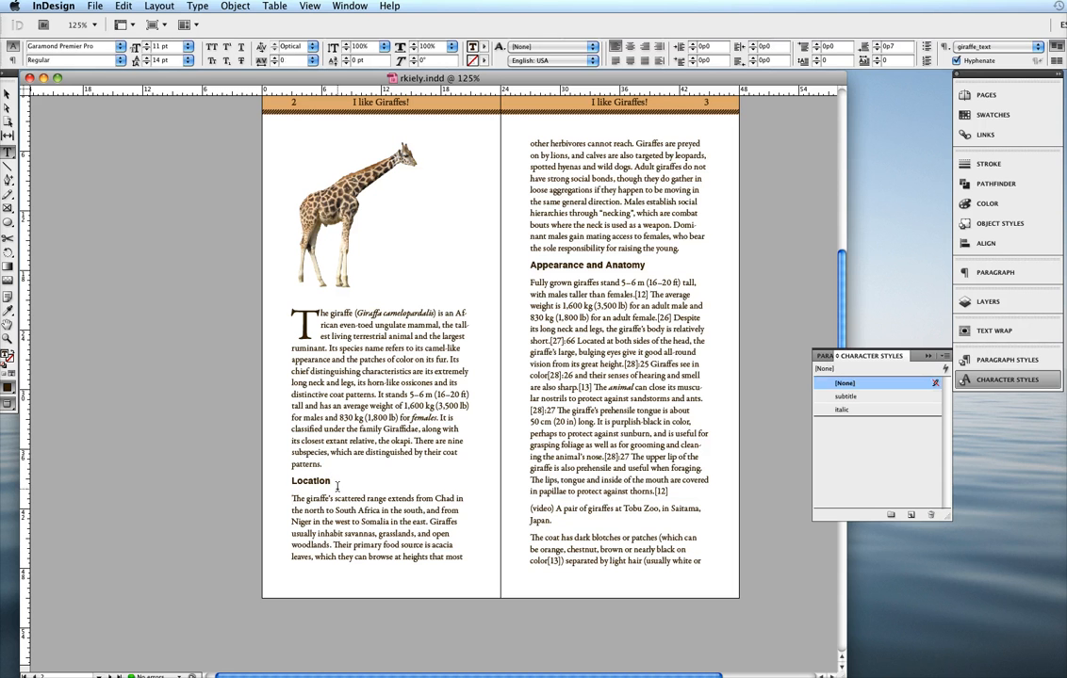
key("BackSpace")
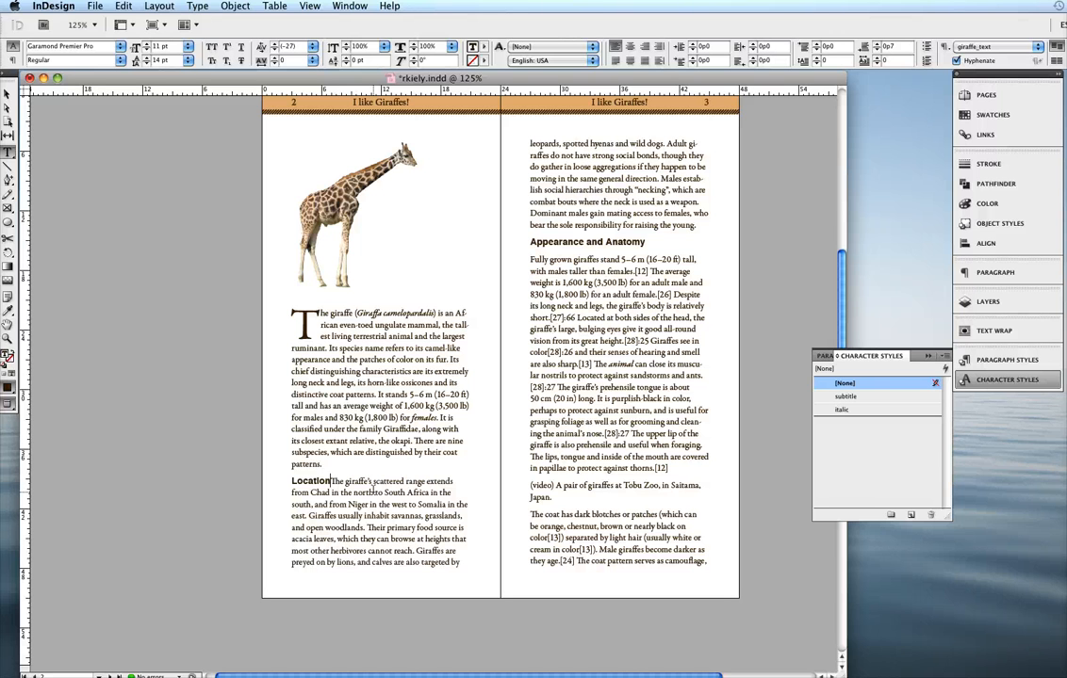
key("Return")
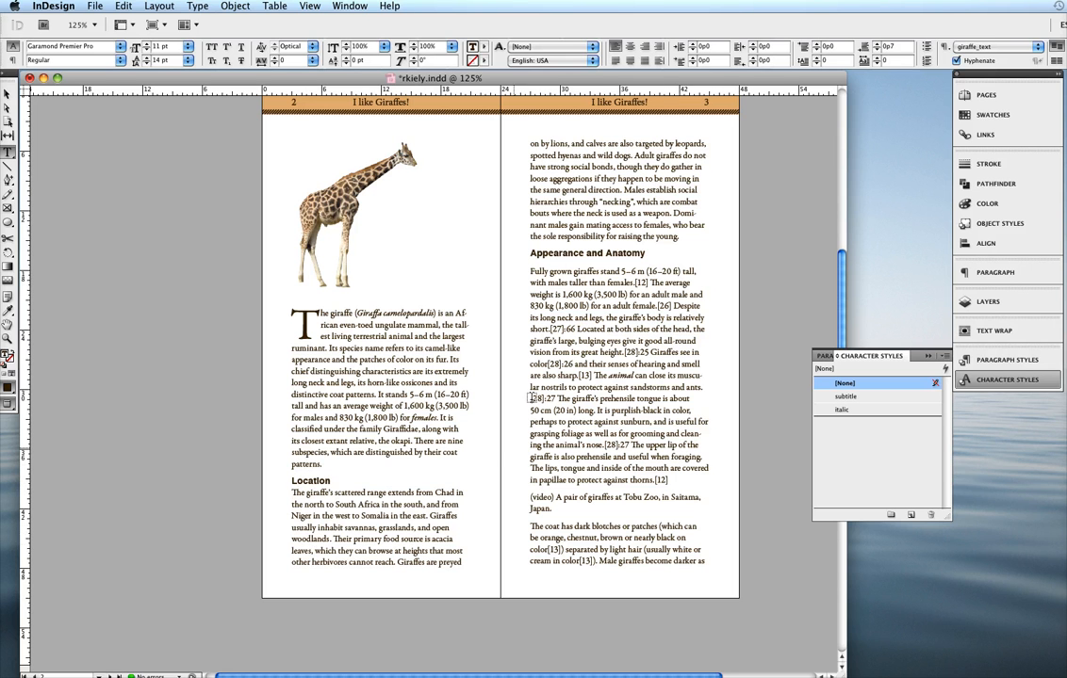
left_click(531, 271)
key("BackSpace")
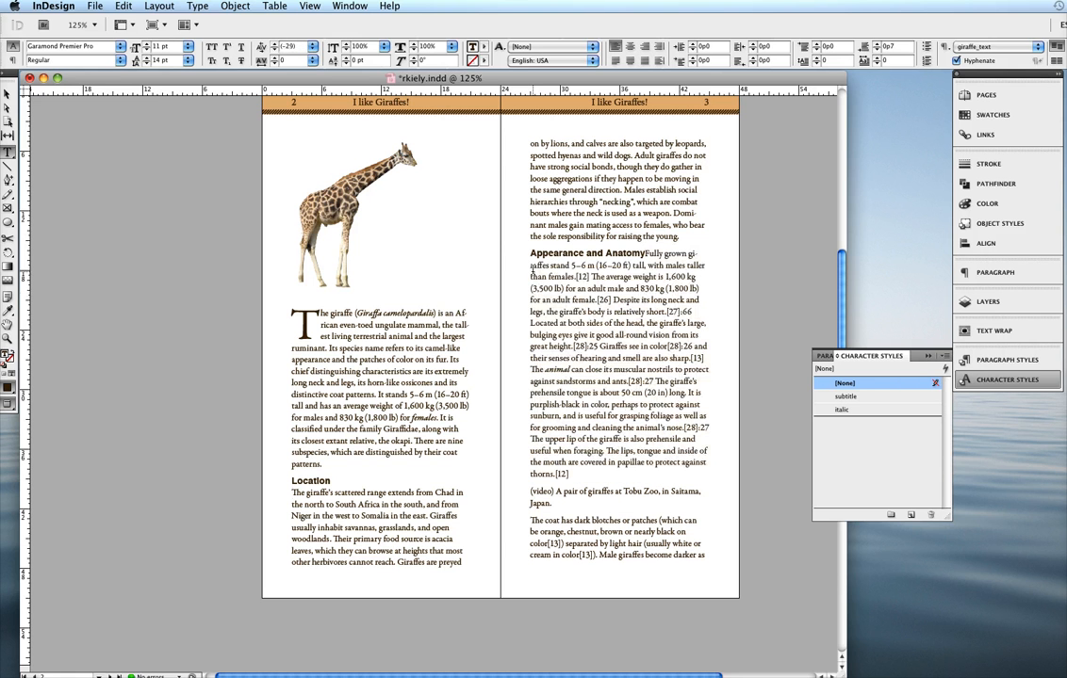
key("Return")
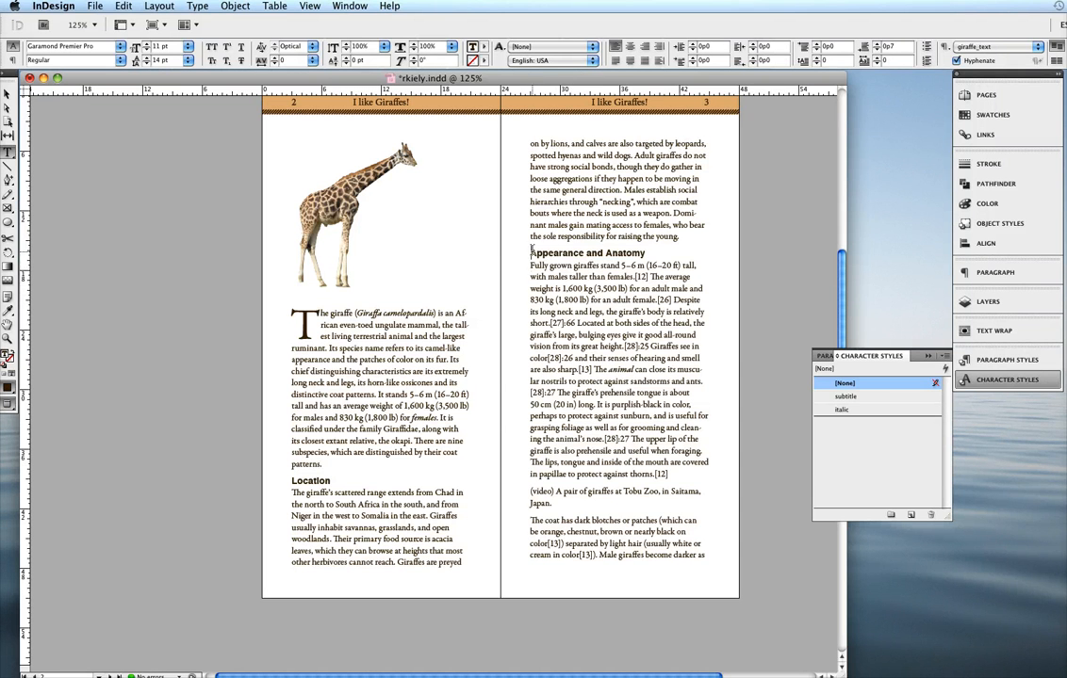
left_click_drag(530, 251, 662, 245)
left_click(572, 264)
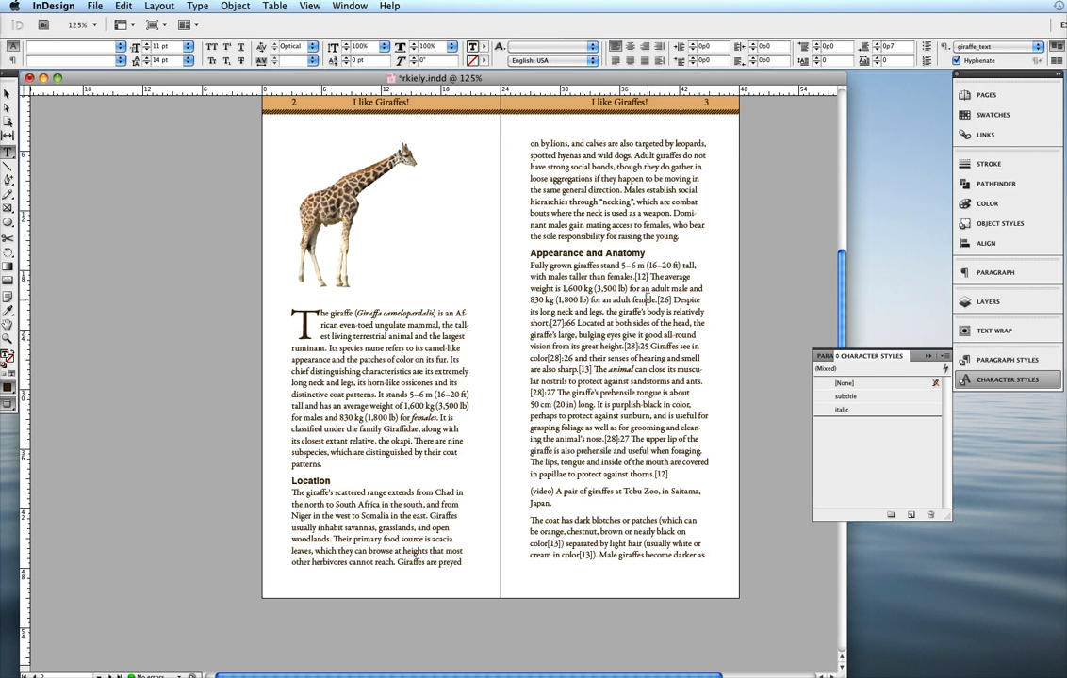
left_click_drag(621, 224, 611, 190)
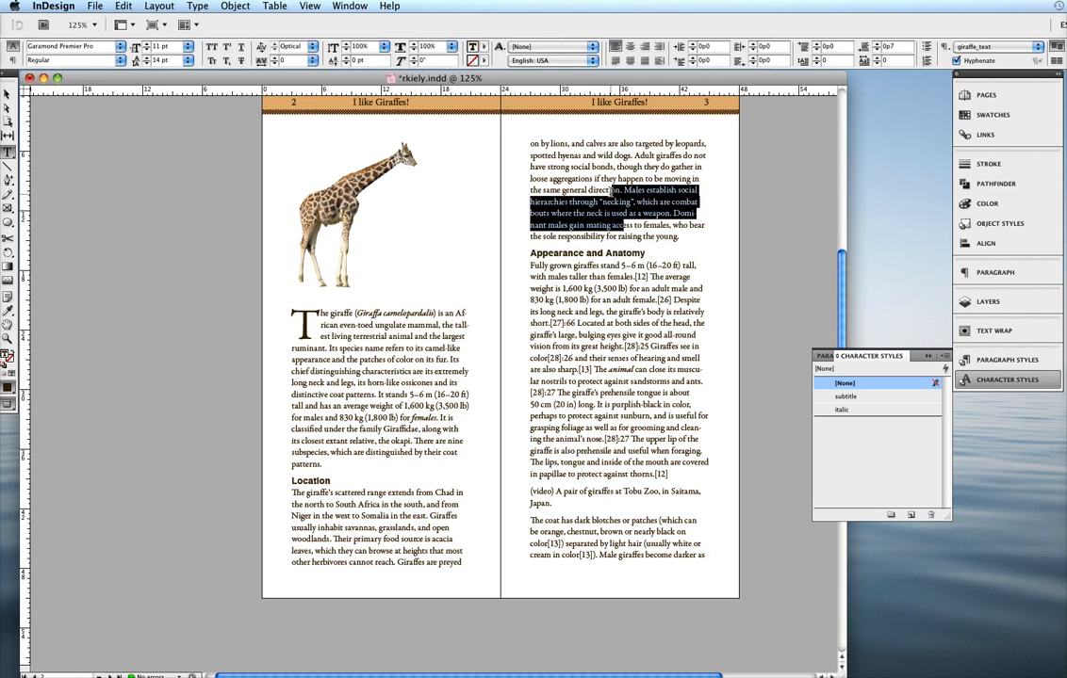
left_click(612, 191)
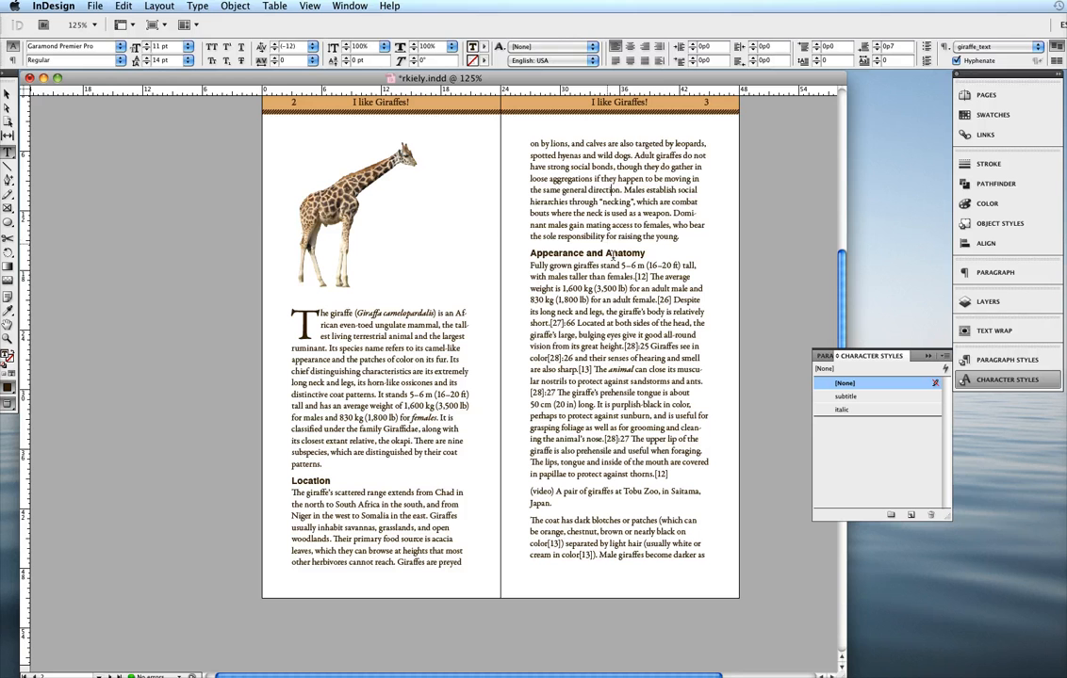
left_click(605, 330)
- Replace the paragraph breaks after the "Reproduction and Breeding Habits" and "Neck" subtitles on pages 4 and 5 with forced line breaks
scroll(605, 330, "down", 5)
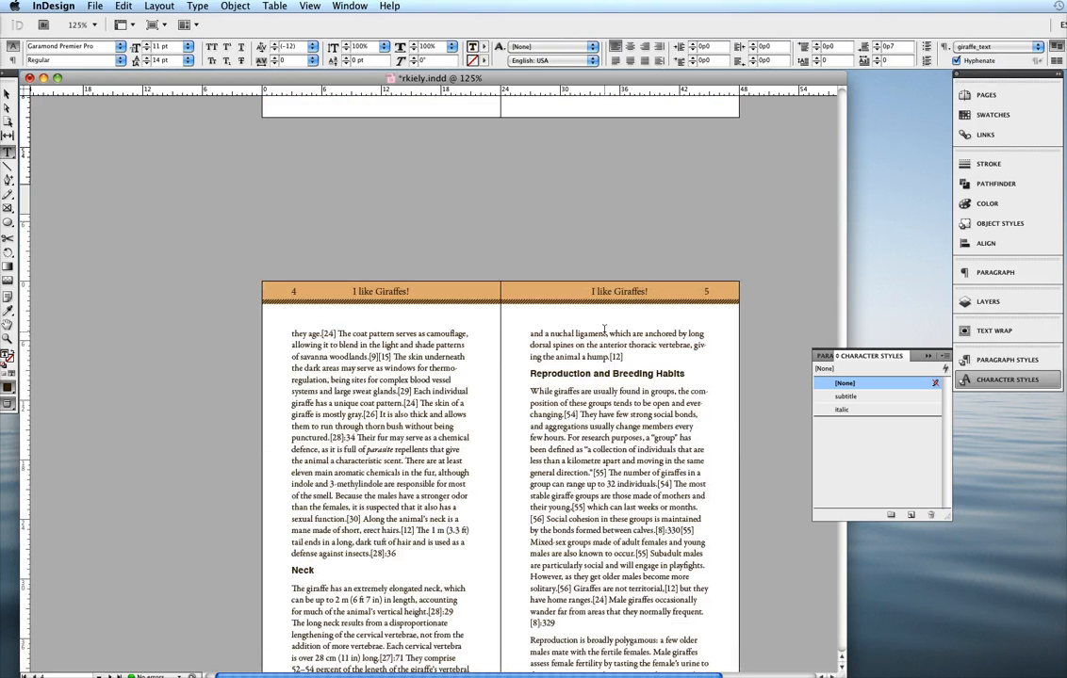
left_click(533, 390)
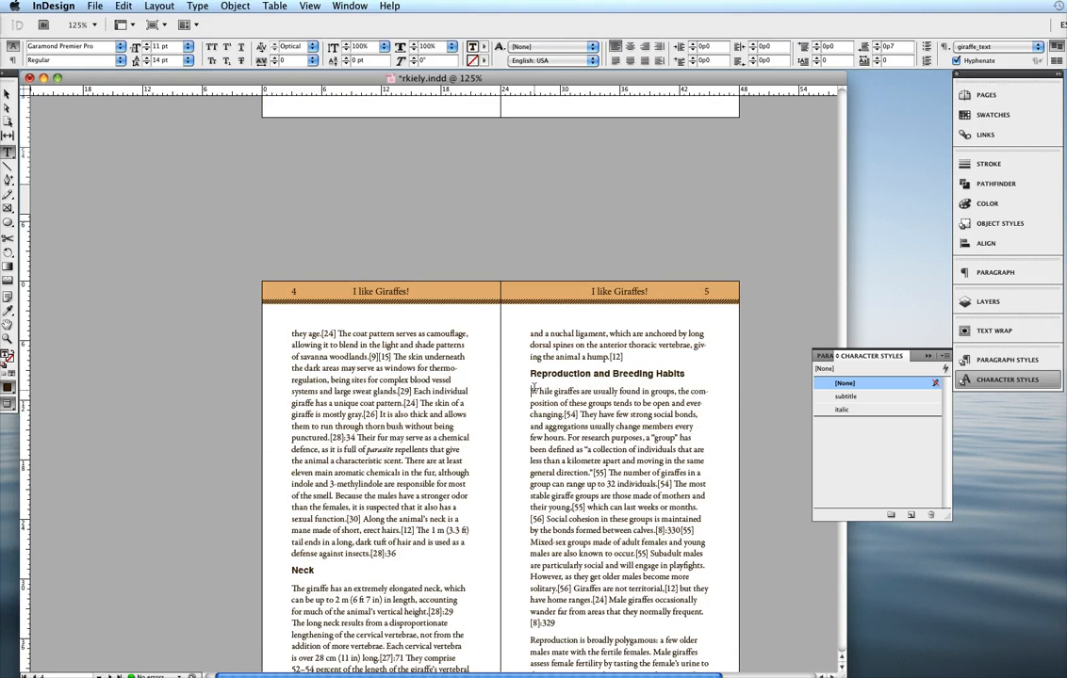
key("BackSpace")
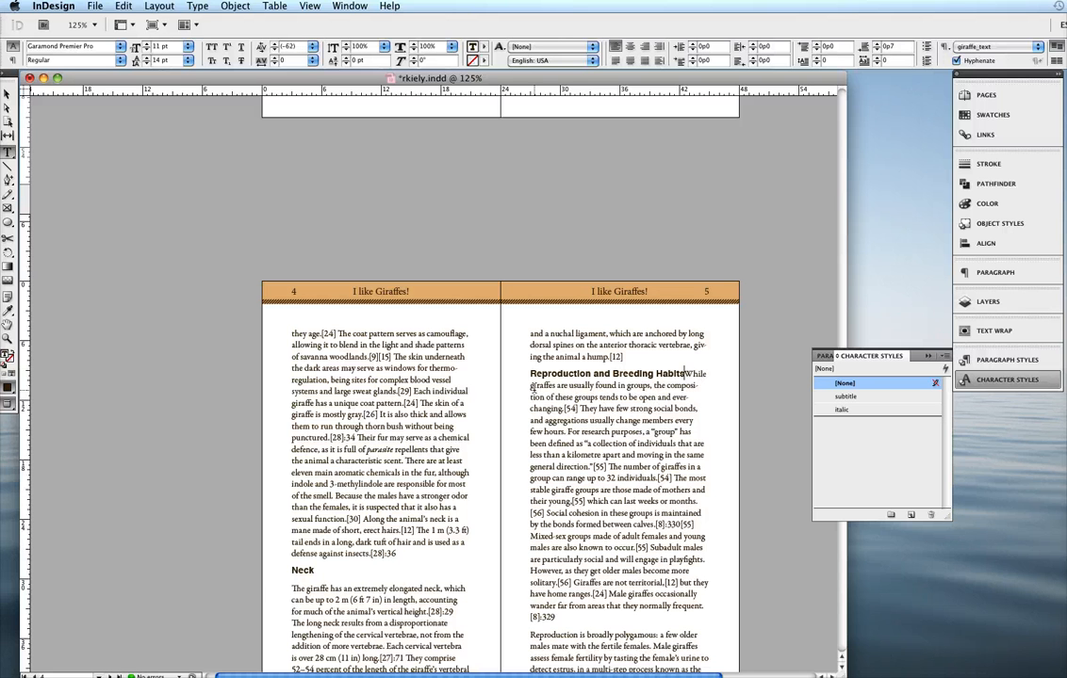
key("Return")
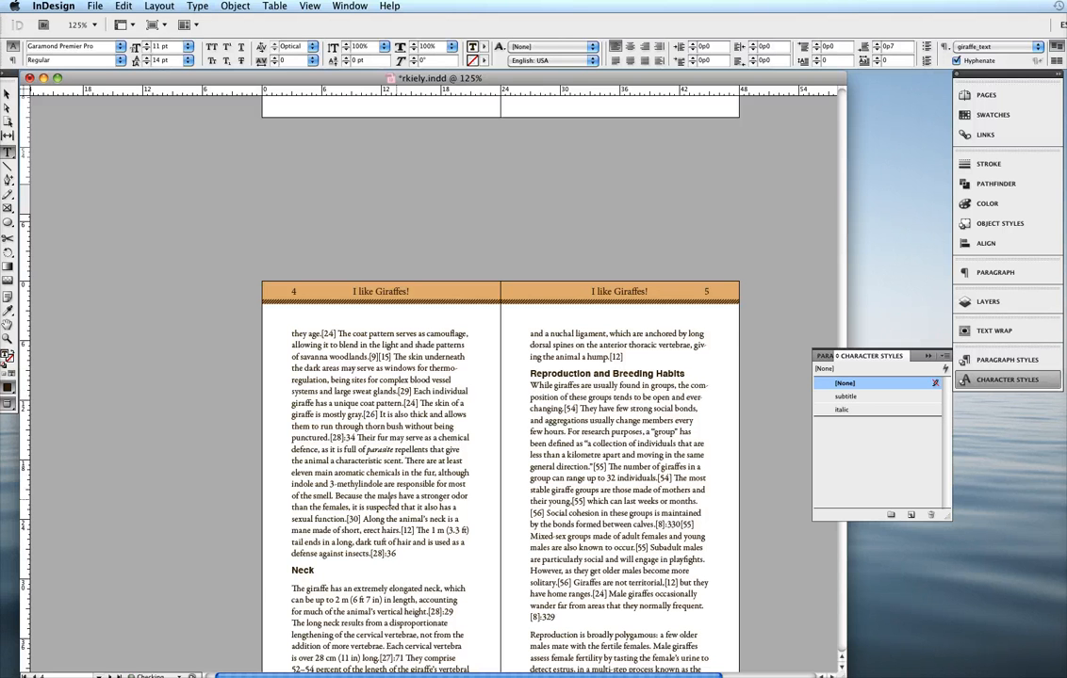
scroll(386, 513, "down", 8)
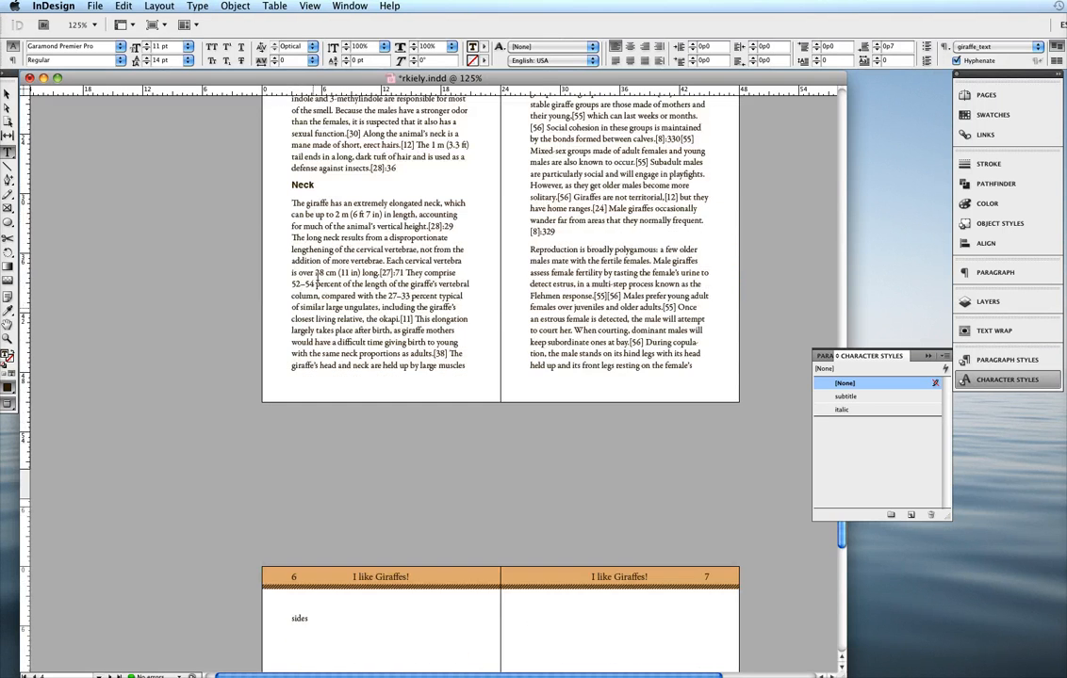
left_click(294, 205)
key("BackSpace")
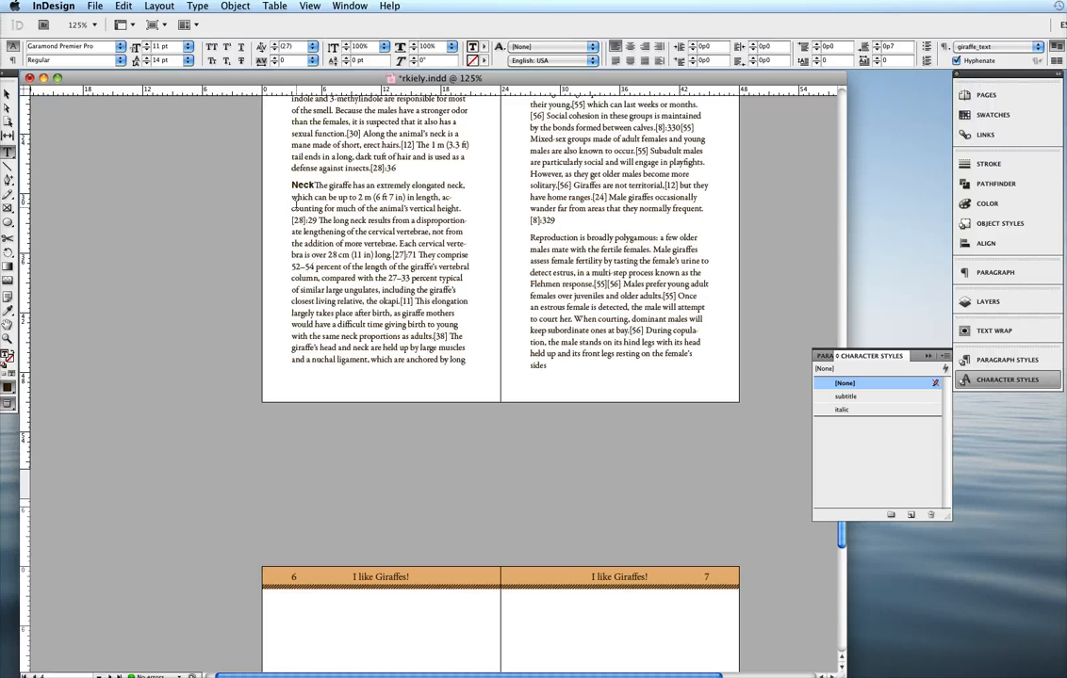
key("Return")
- Leave text editing and save the rkiely.indd document
scroll(379, 234, "up", 7)
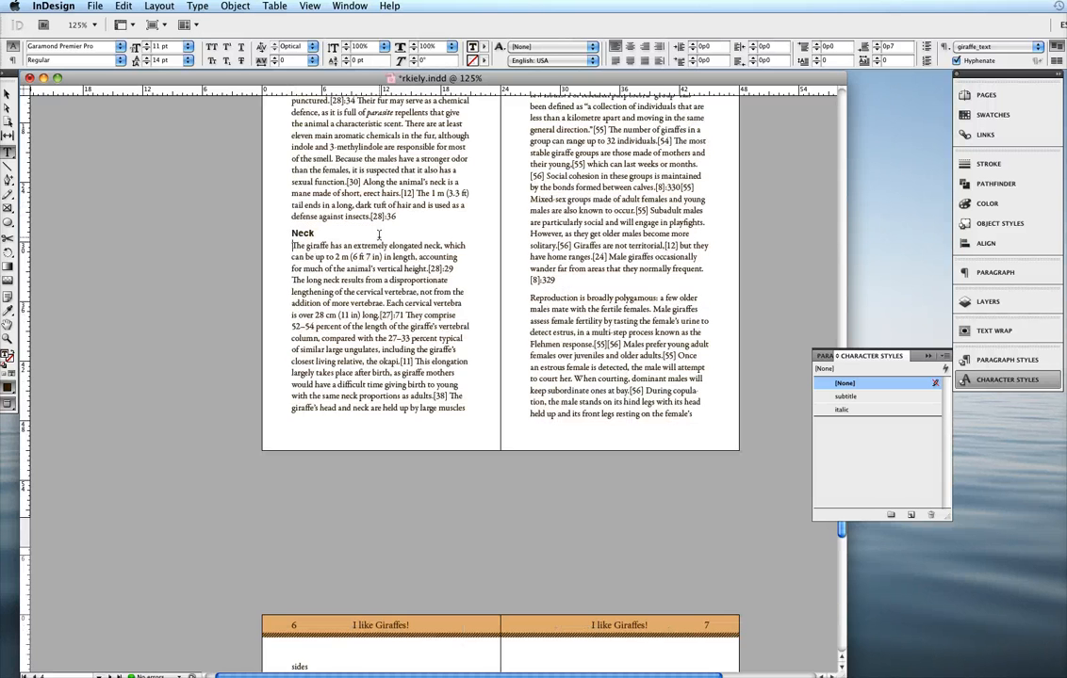
scroll(379, 234, "up", 10)
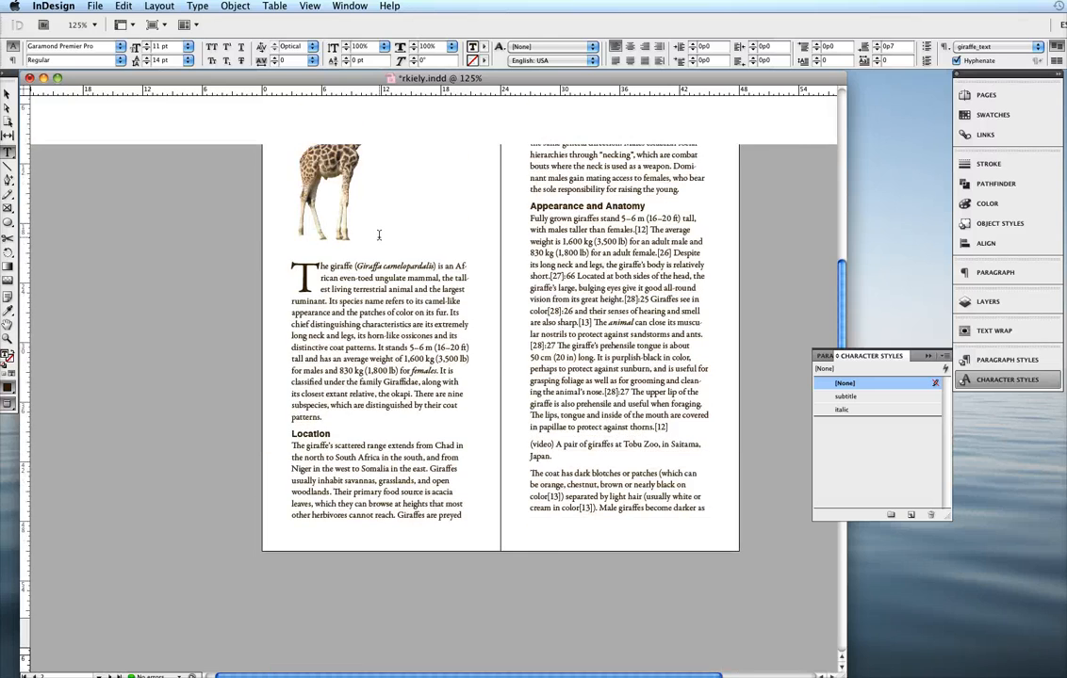
scroll(379, 233, "up", 3)
scroll(402, 314, "down", 6)
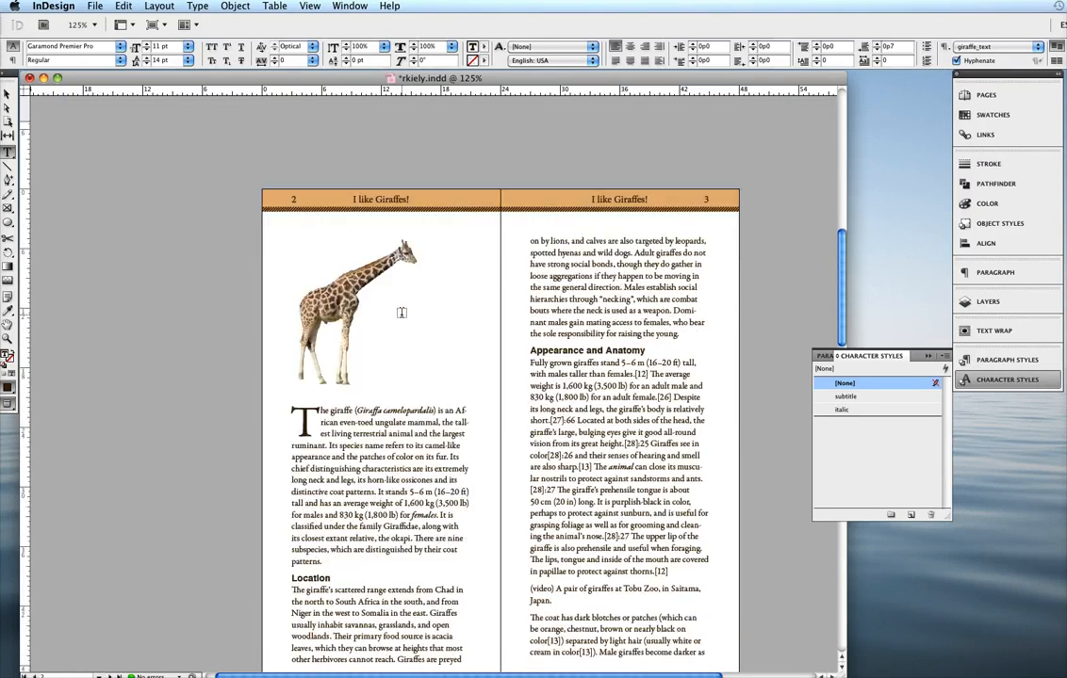
scroll(402, 314, "up", 8)
scroll(401, 314, "down", 7)
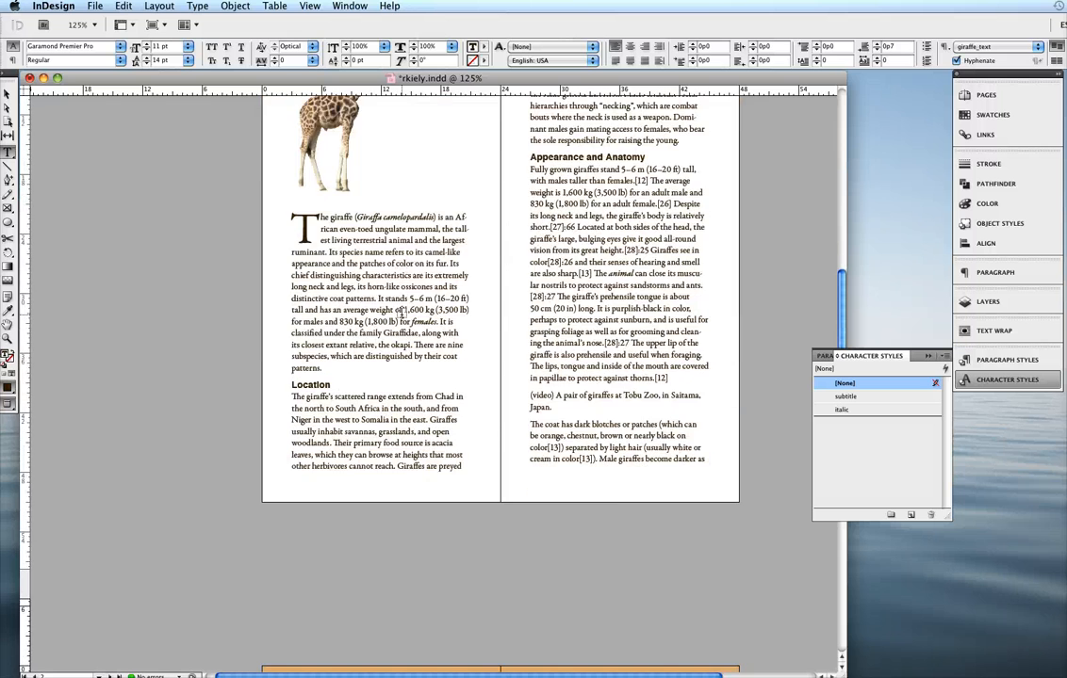
scroll(85, 141, "up", 2)
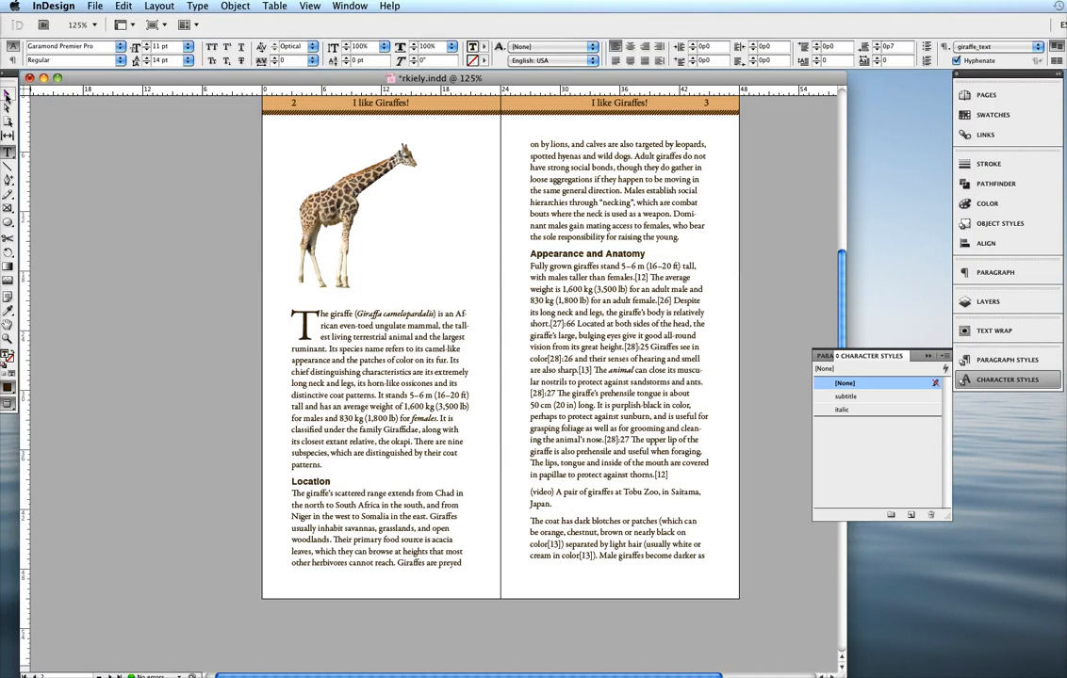
left_click(6, 95)
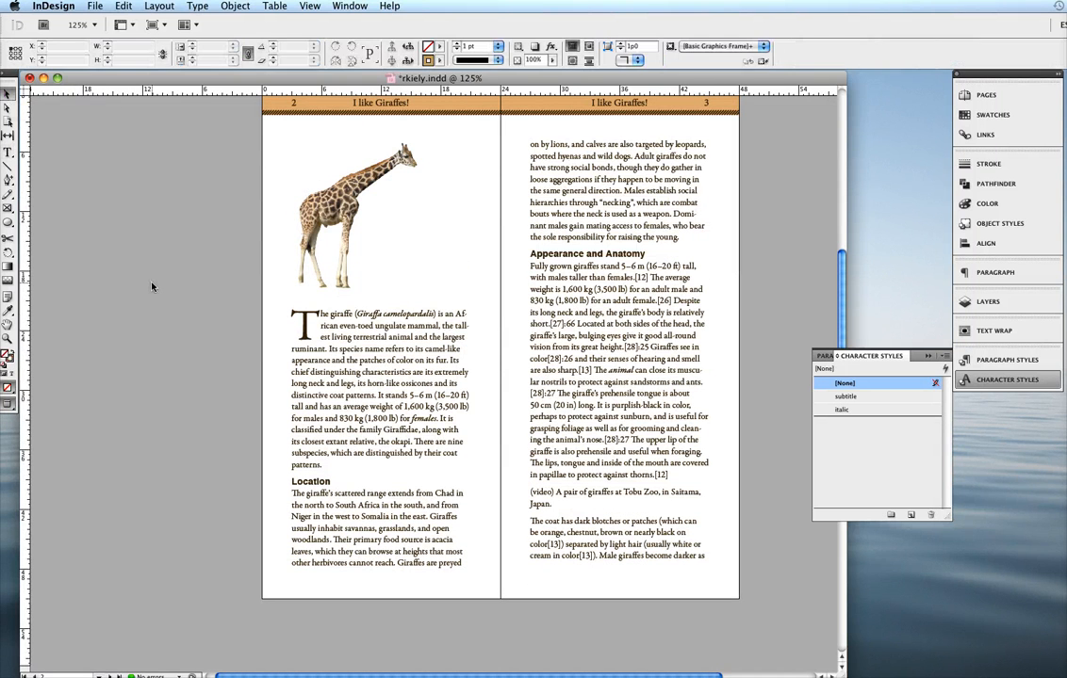
key("super+s")
- Draw a rectangular image frame over page 3's text and, in Normal screen mode, size it to the column at about 18p0 by 13p7
left_click(7, 207)
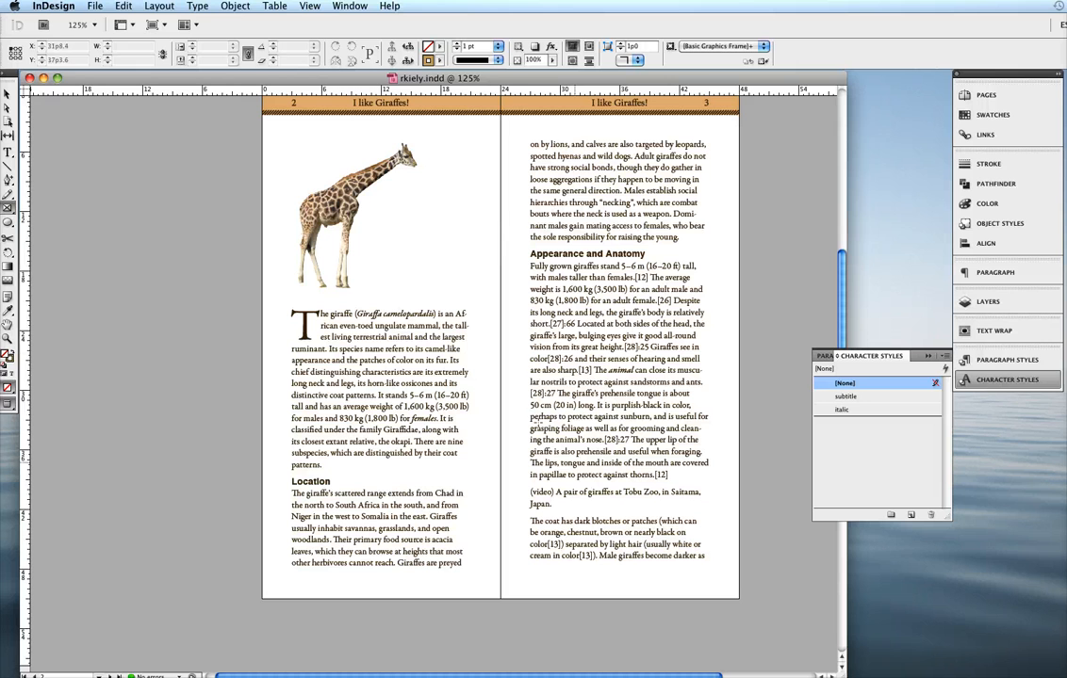
left_click_drag(530, 347, 705, 477)
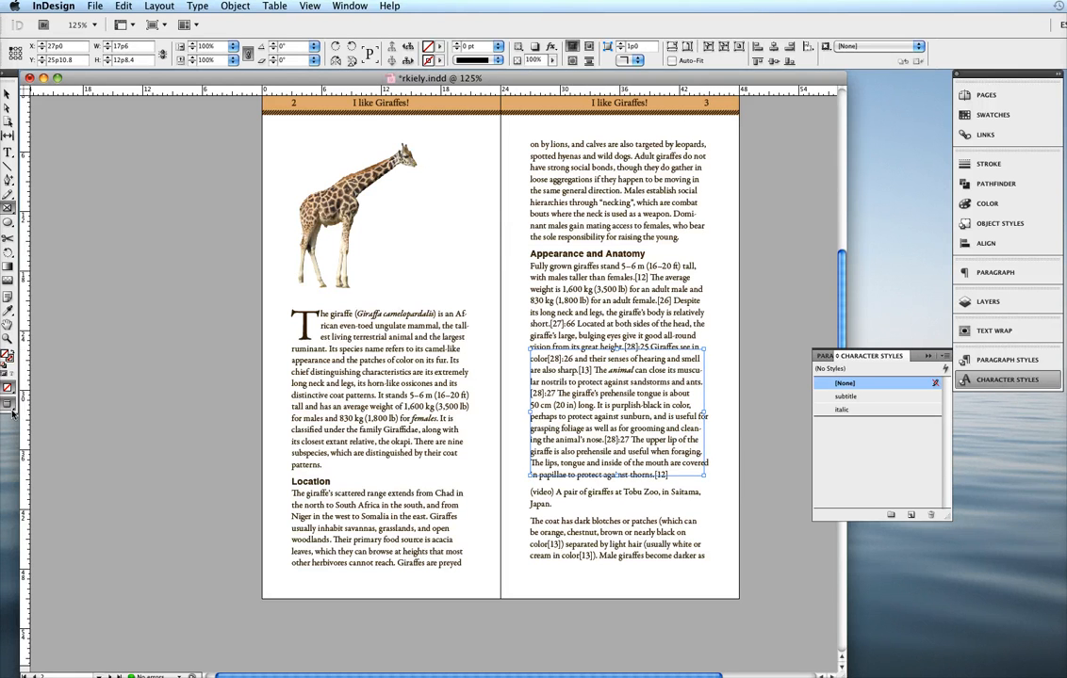
left_click_drag(8, 407, 33, 366)
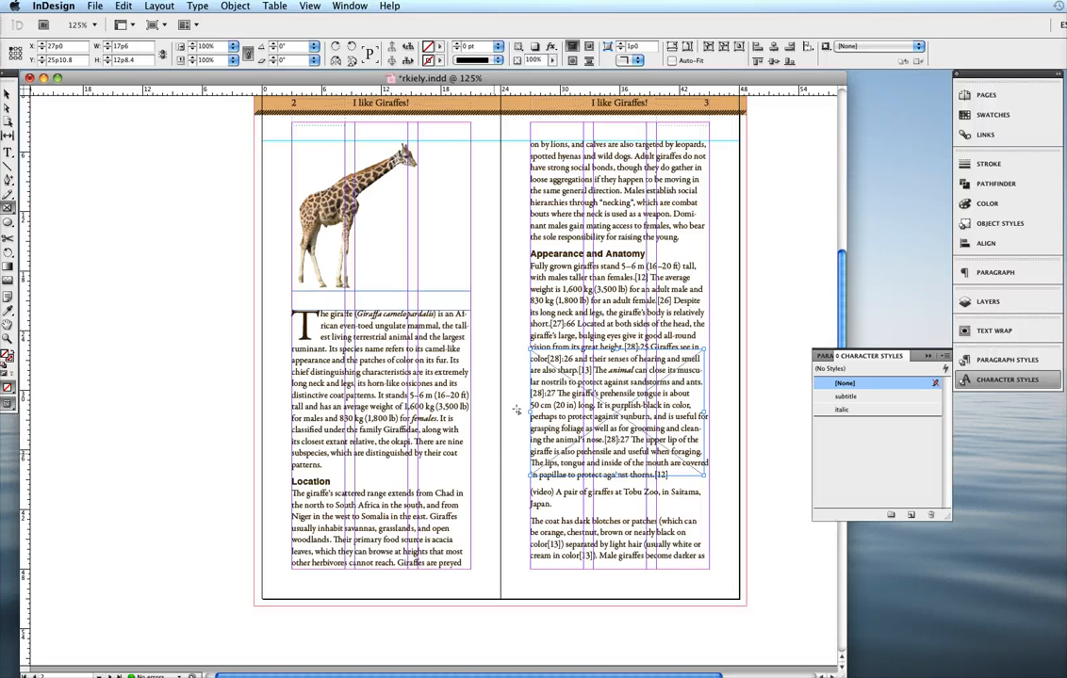
key("v")
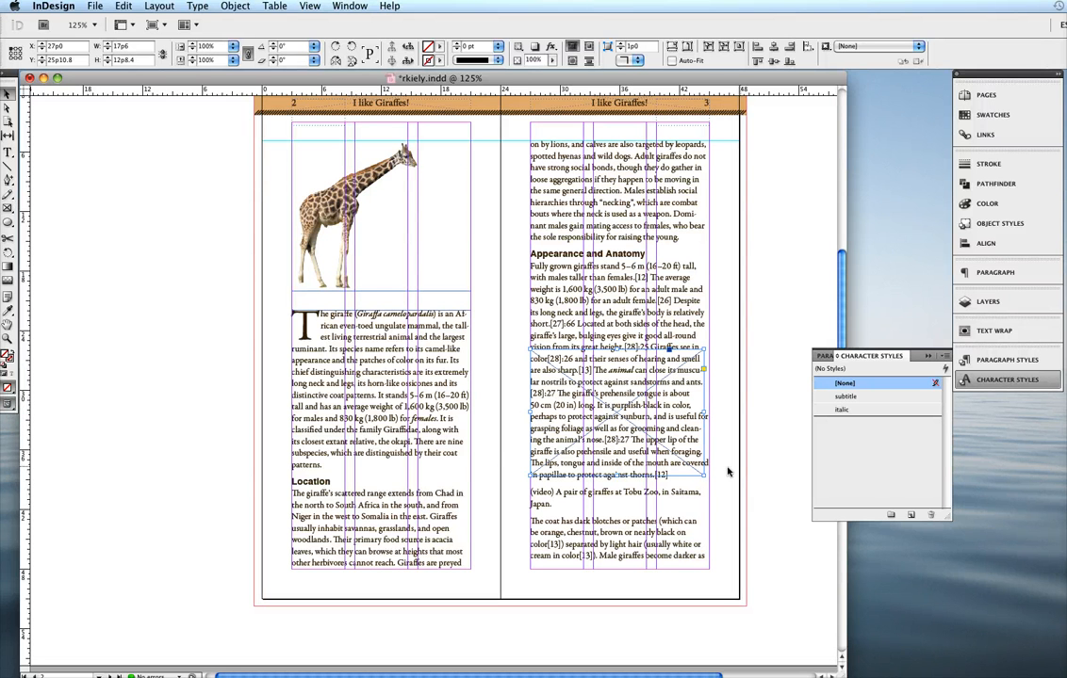
left_click_drag(703, 476, 709, 486)
- Place the Africa distribution map, 220px-Giraffa_camelopardalis_distribution.svg.png, from the project's images folder into the frame on page 3
key("super+s")
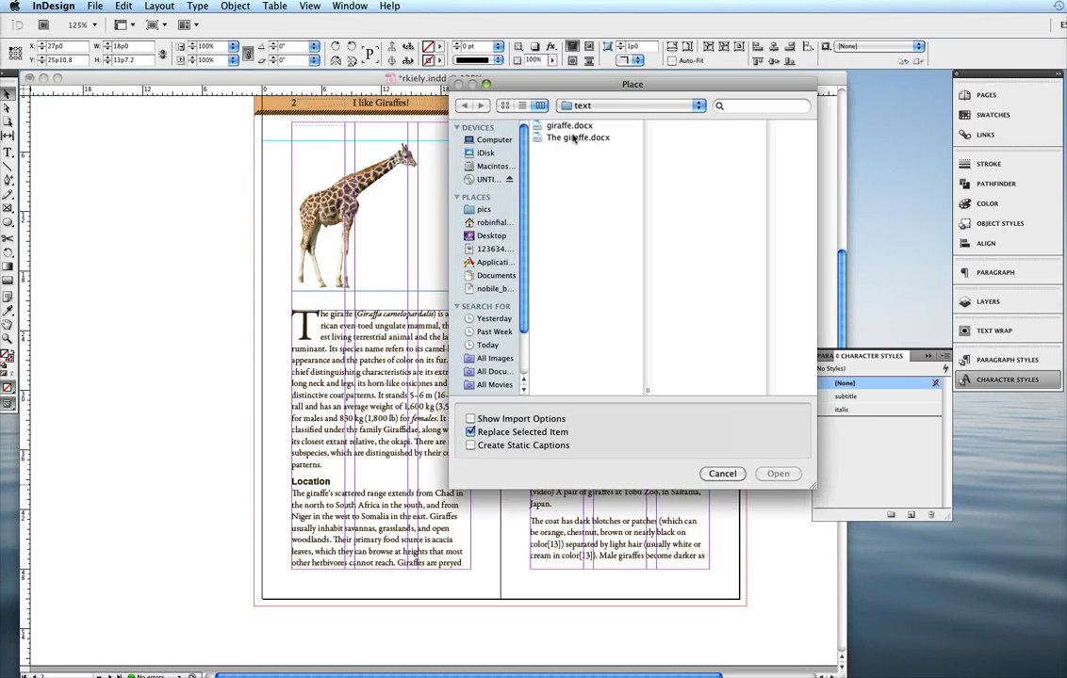
left_click(582, 105)
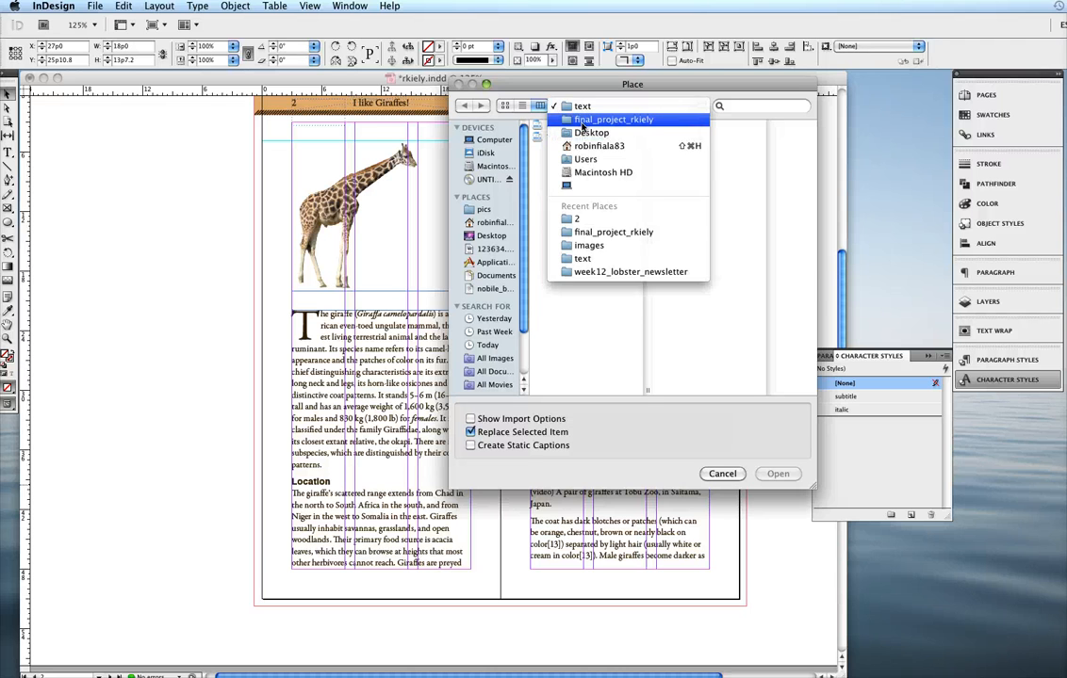
left_click(594, 120)
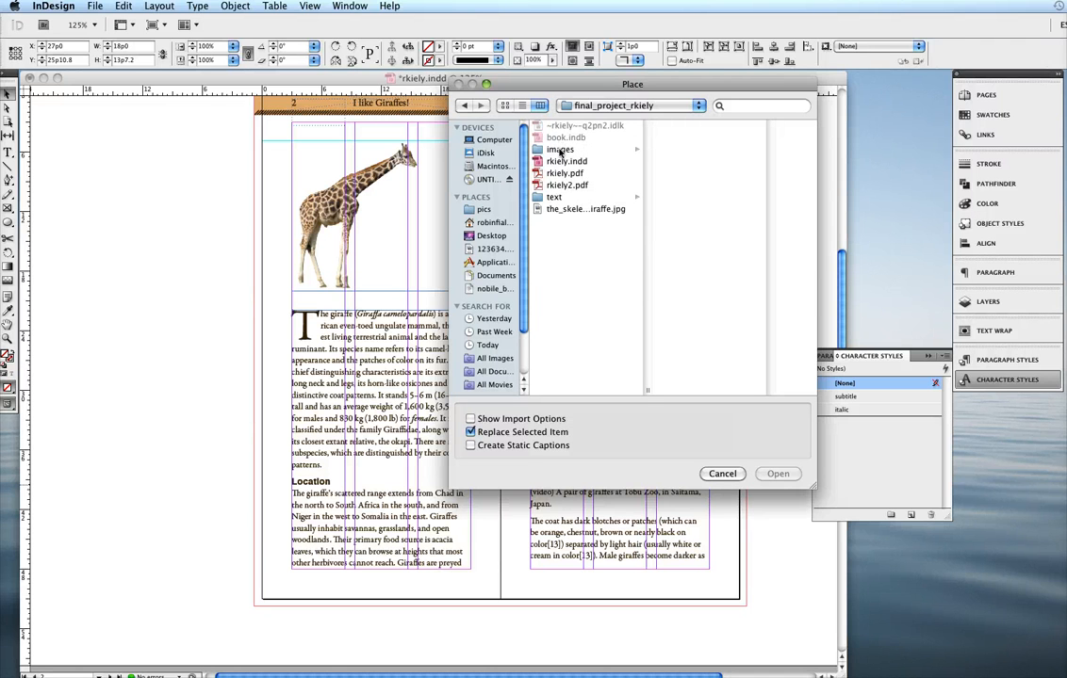
left_click(560, 151)
left_click(699, 188)
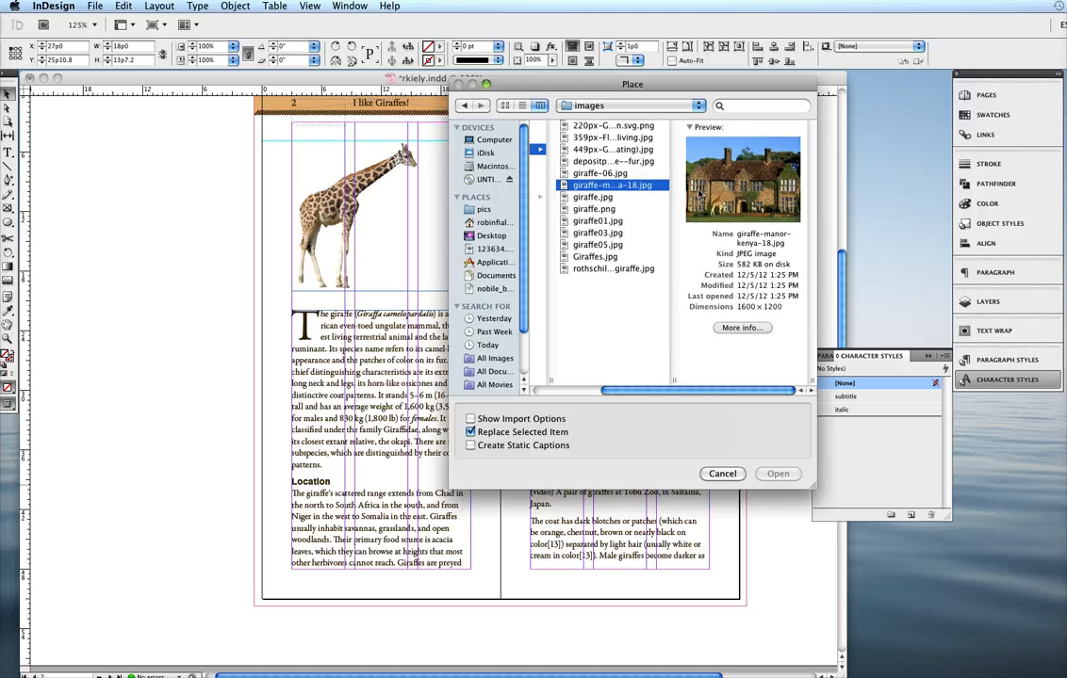
key("Up")
key("Up")
key("Up")
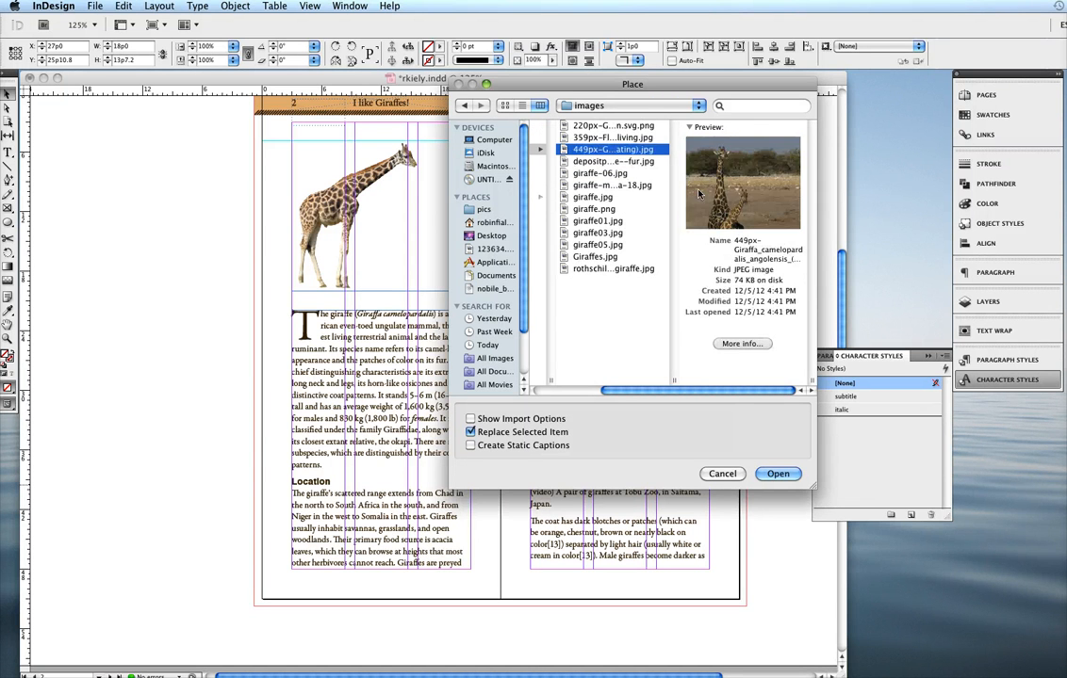
key("Up")
key("Up")
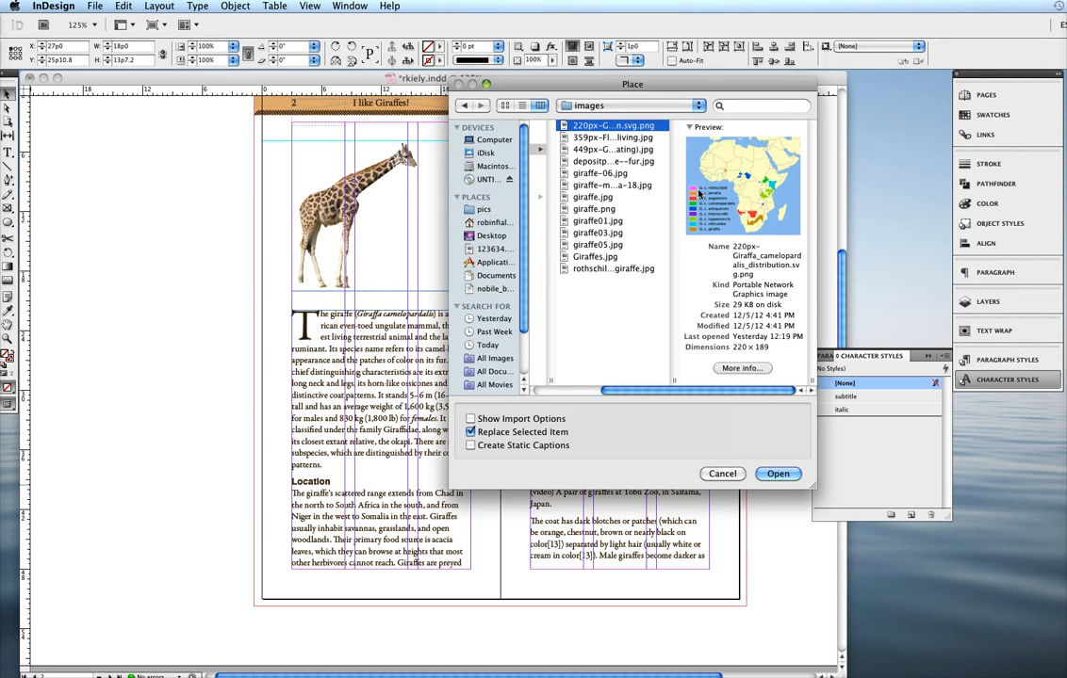
key("Return")
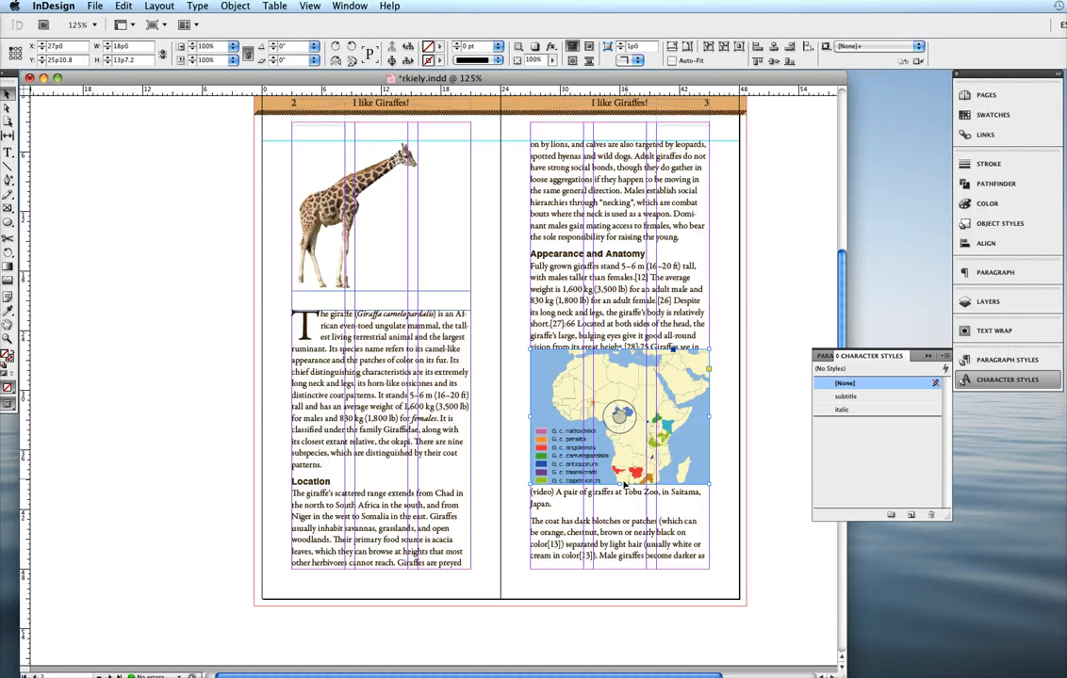
- Extend the map frame downward to about 15p7 high and move the whole frame down page 3 to about Y 30p7
left_click_drag(622, 484, 622, 505)
left_click_drag(616, 437, 627, 491)
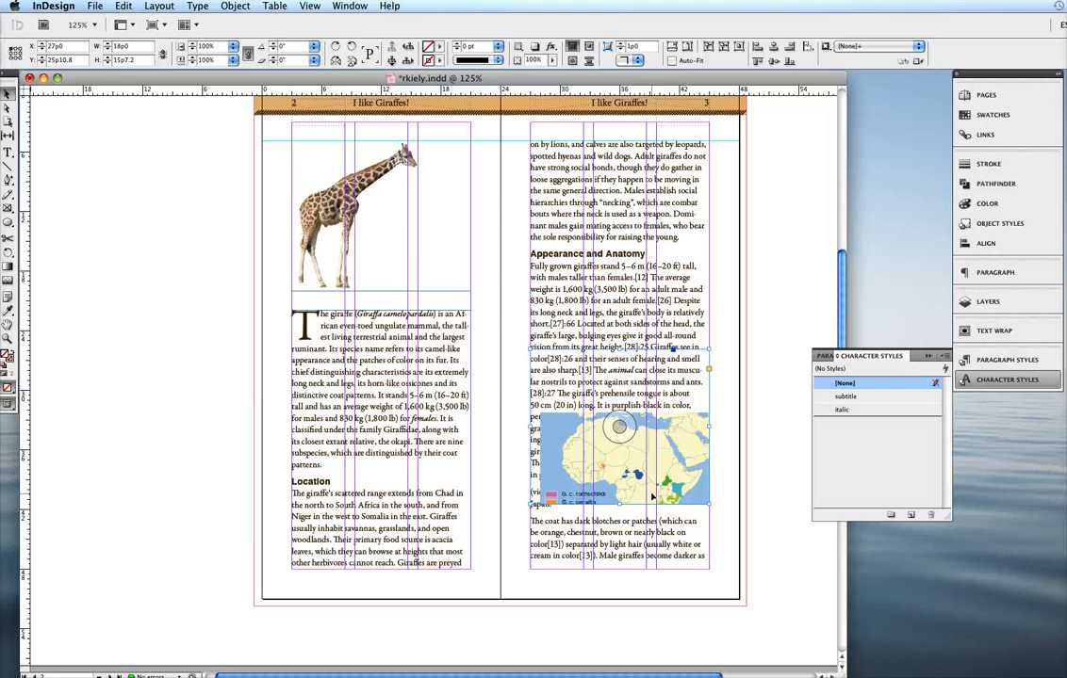
key("super+alt+shift+e")
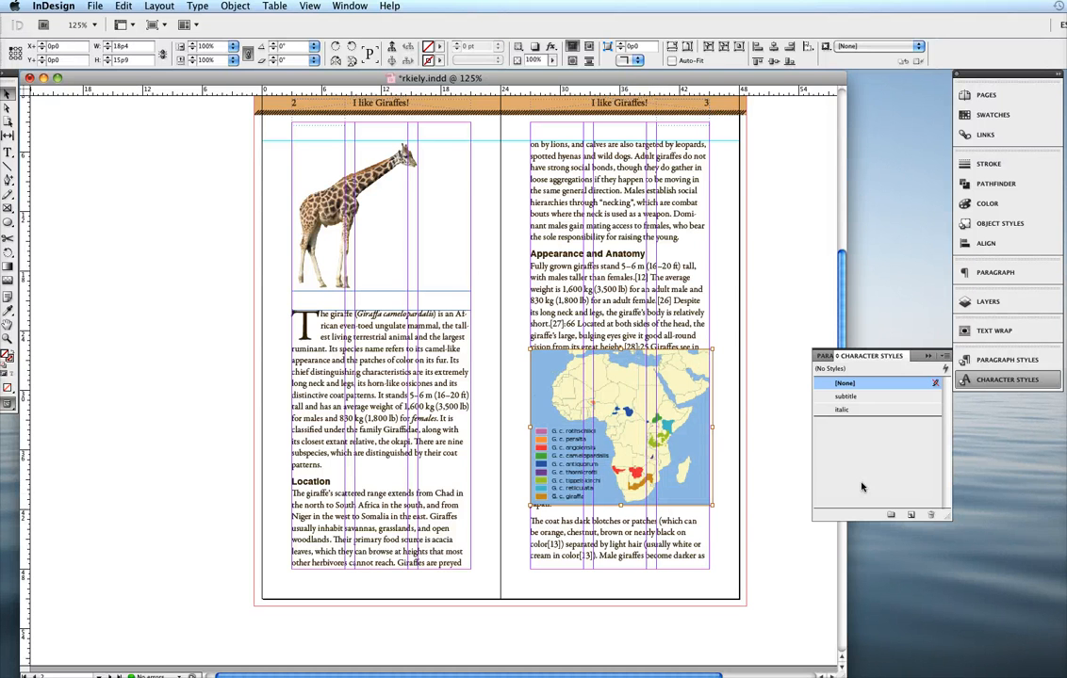
key("super+shift+a")
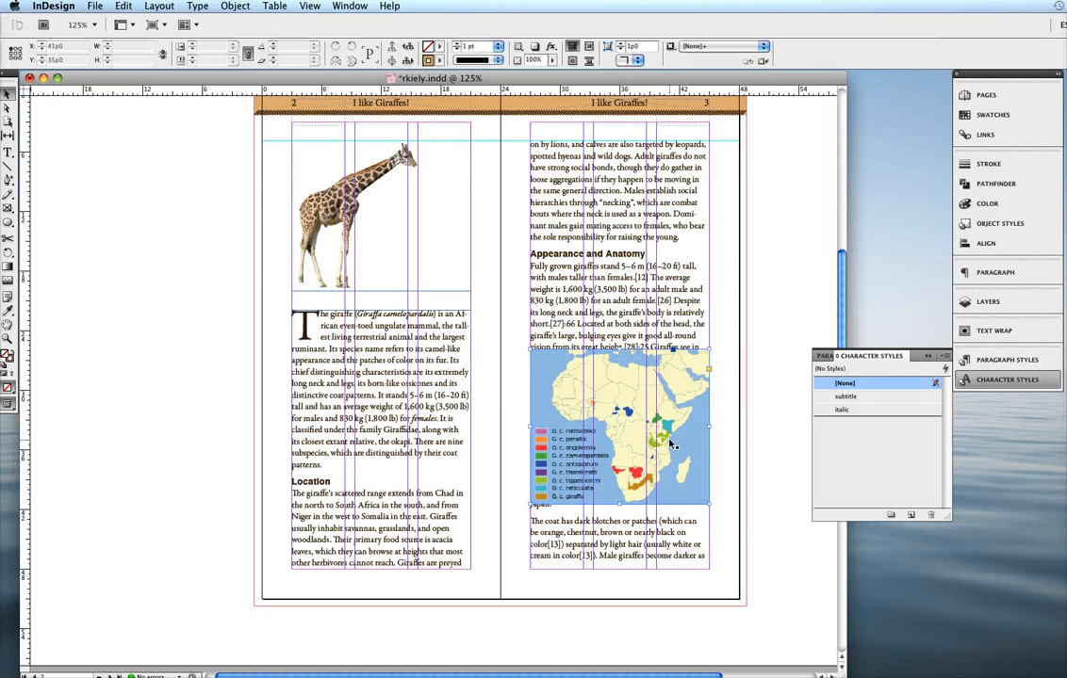
left_click_drag(672, 436, 667, 489)
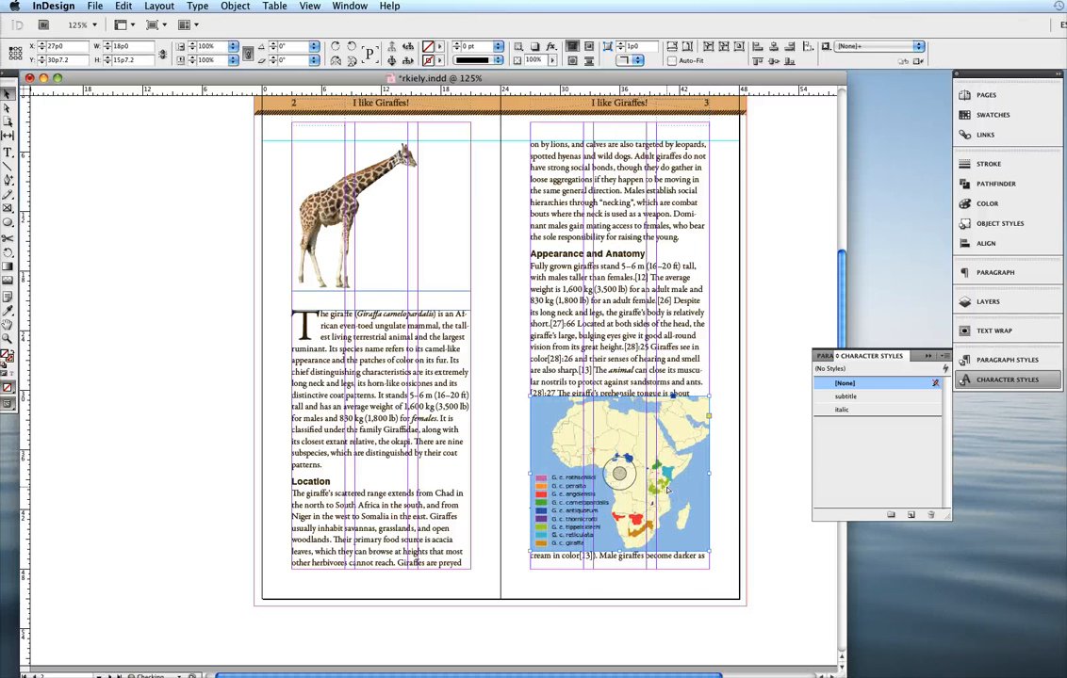
- Send the map behind page 3's text and bring it back to the front
key("shift+super+bracketleft")
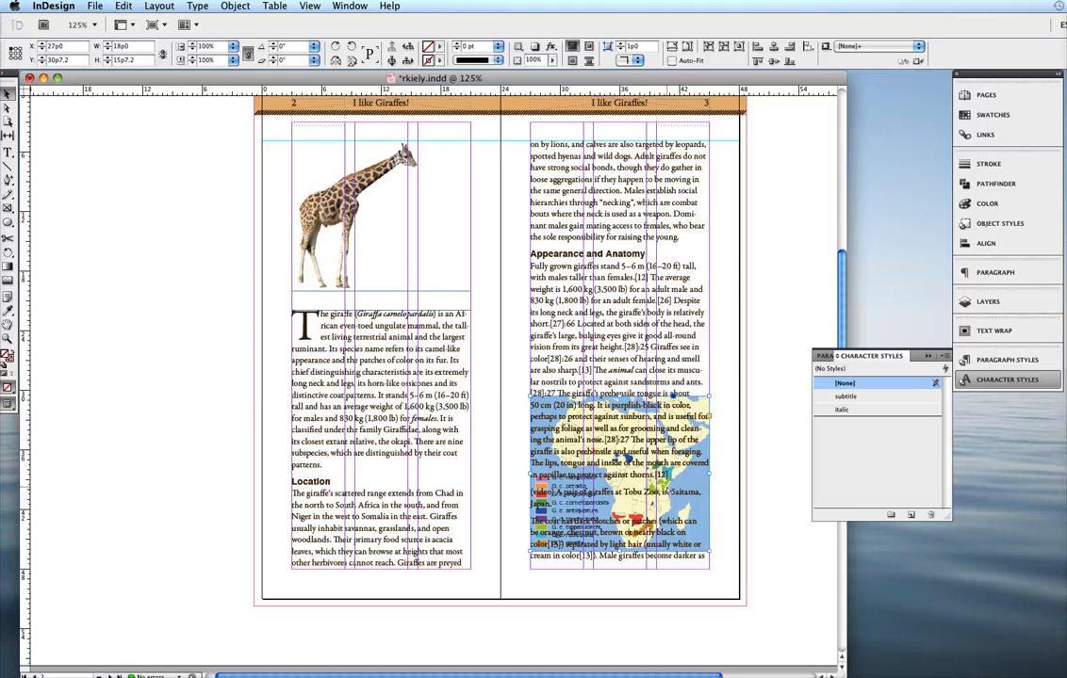
key("shift+super+bracketright")
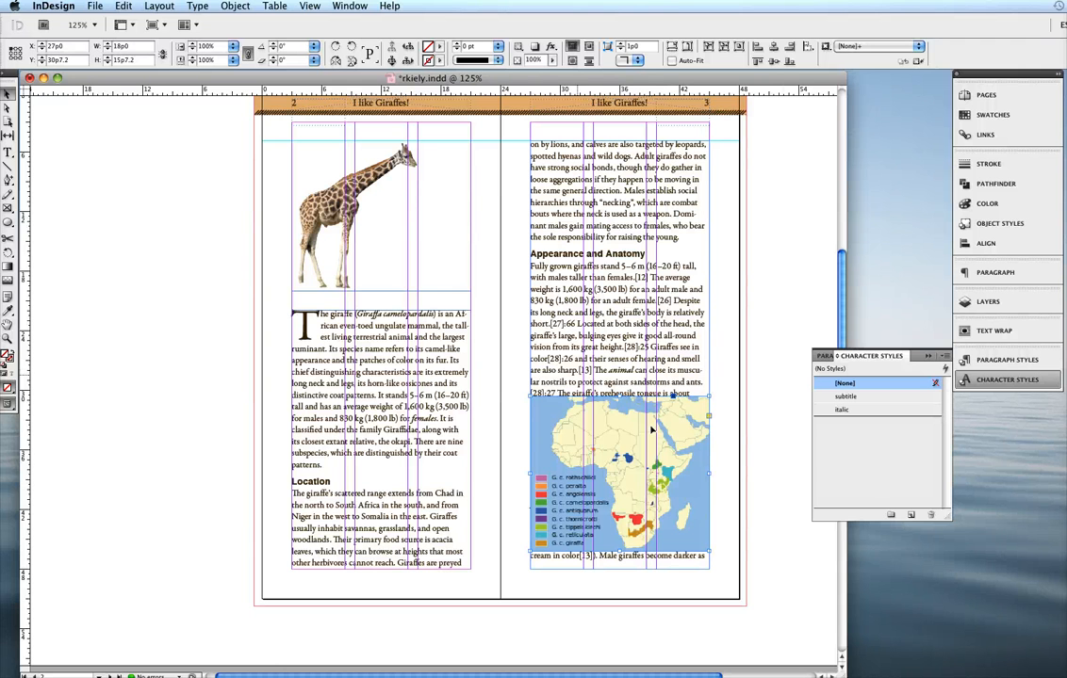
- Wrap page 3's text around the bounding box of the distribution map
left_click(995, 334)
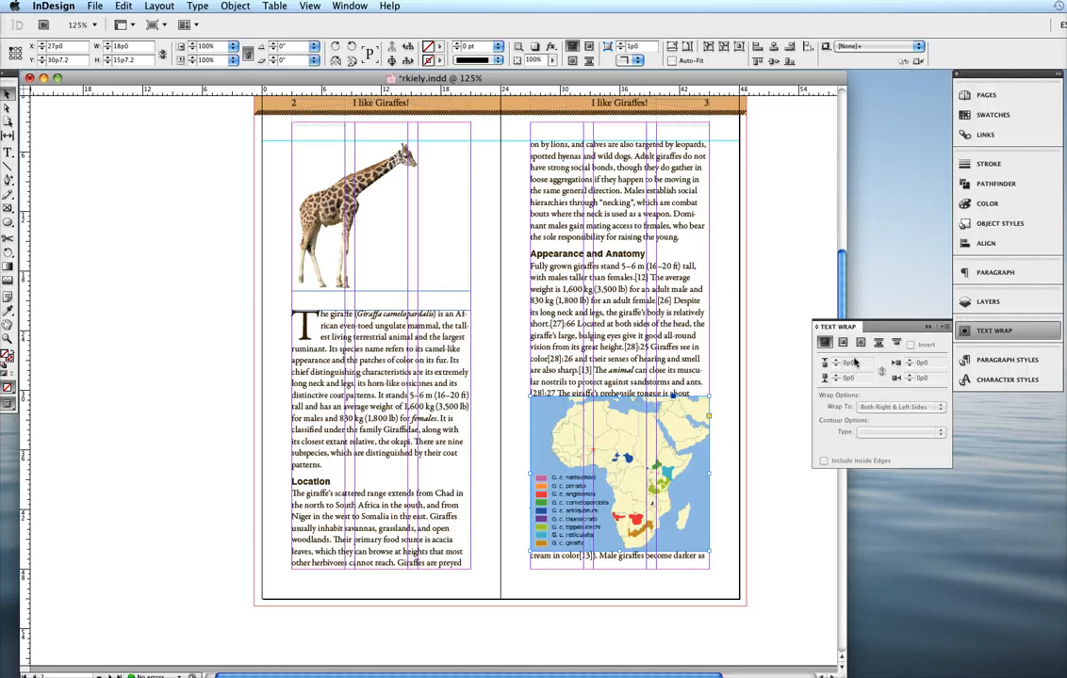
left_click(341, 6)
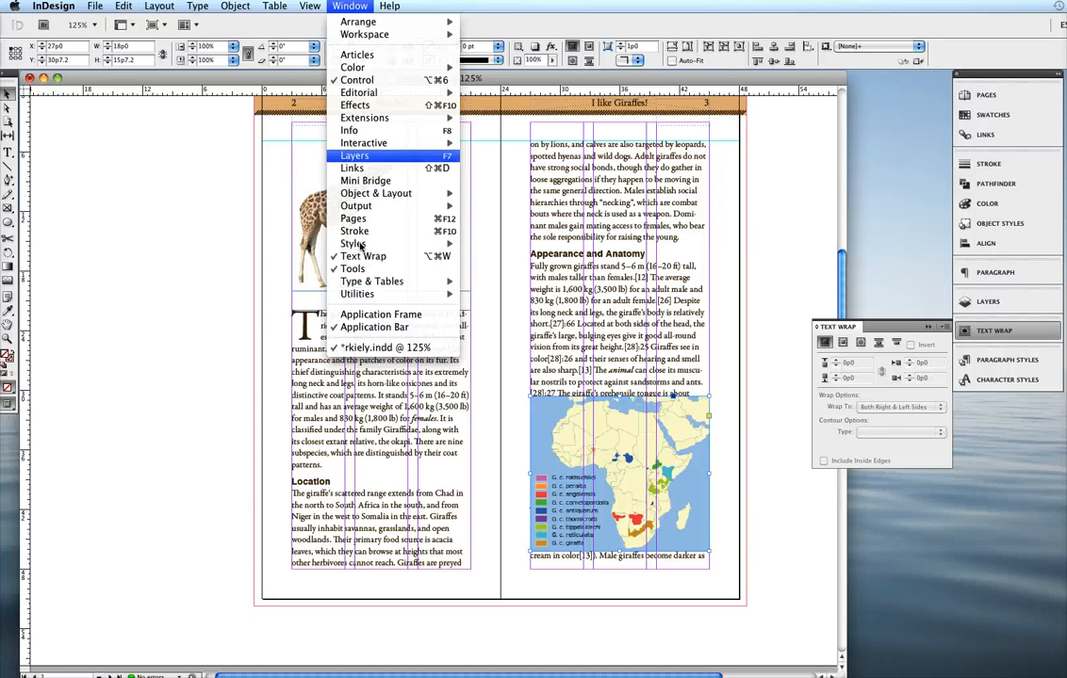
left_click(898, 333)
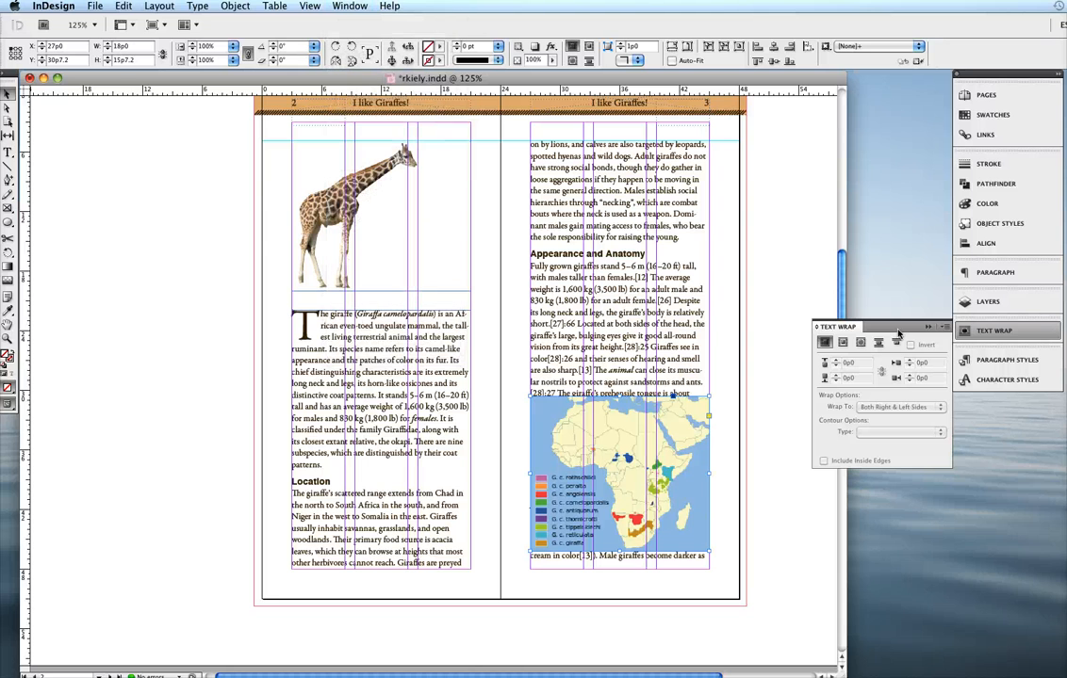
left_click(842, 345)
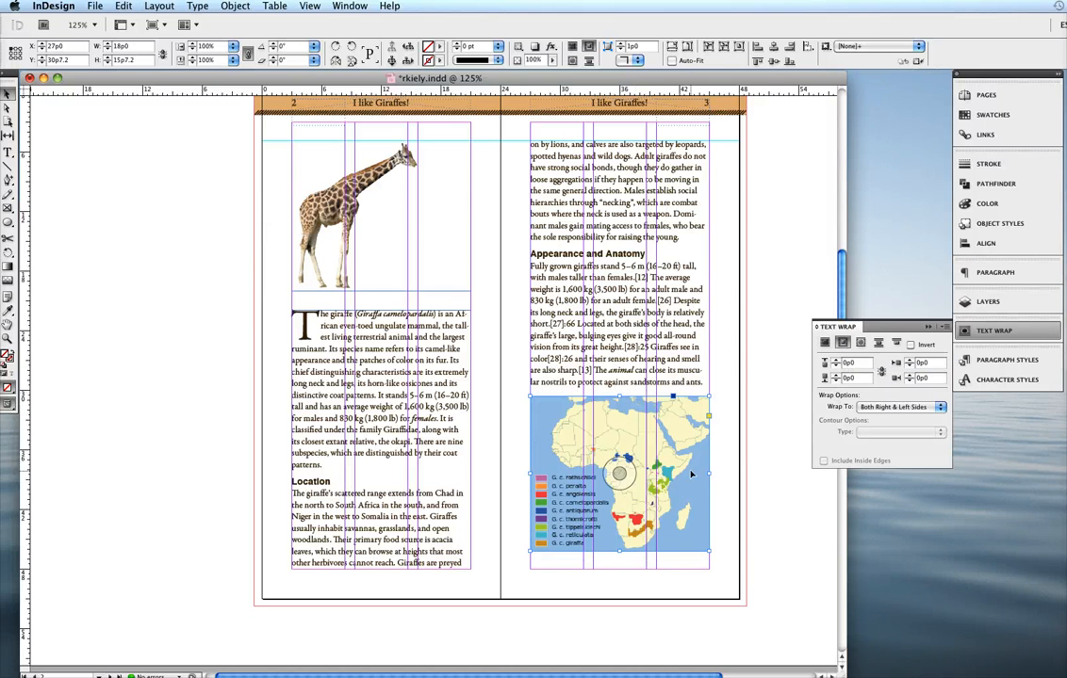
- Shrink the map frame to about 12p2 by 12p0 and move it to about X 26p9, Y 30p3.6
left_click_drag(709, 396, 647, 434)
left_click_drag(638, 479, 635, 443)
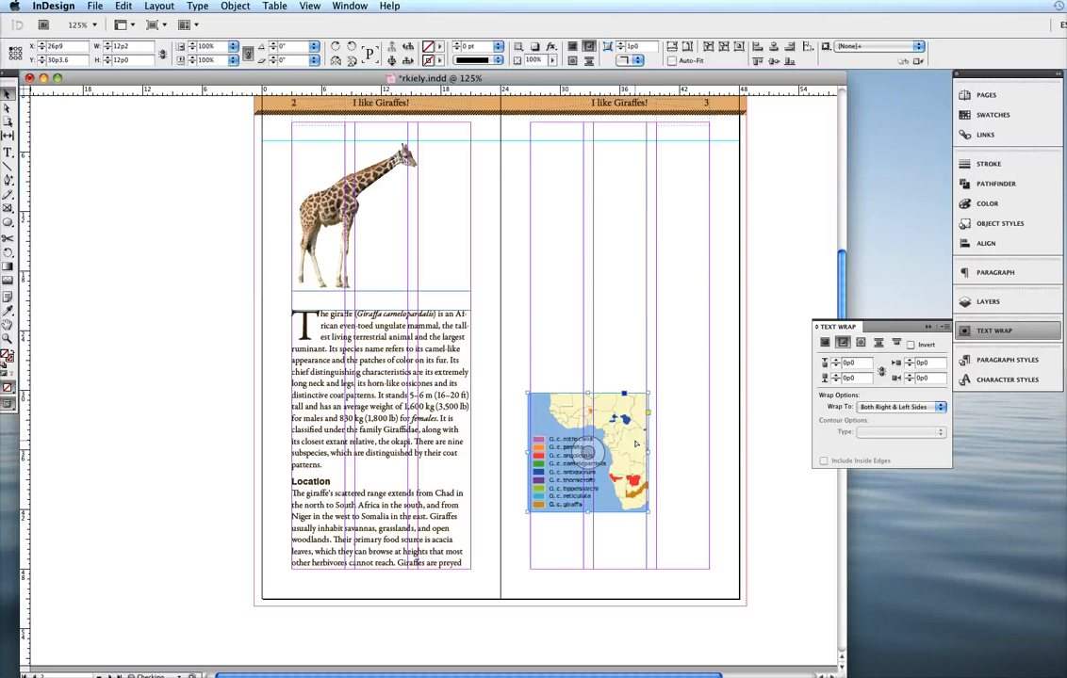
- Try the Jump Object wrap on the map, then restore the bounding-box wrap with the frame about 11p11 wide
left_click(877, 344)
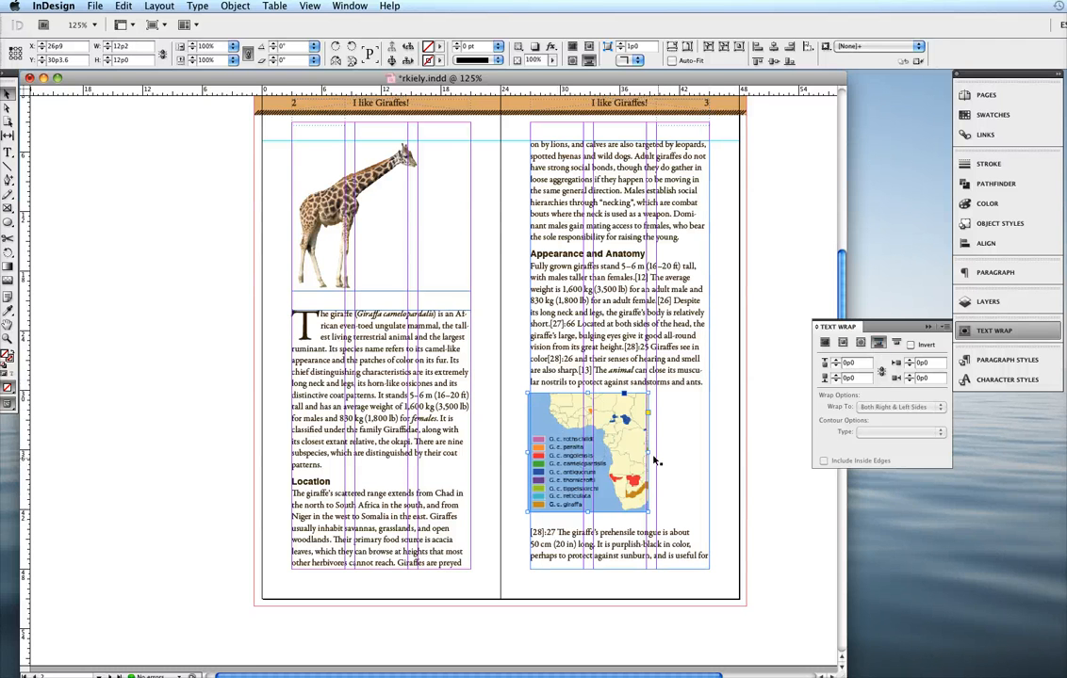
left_click_drag(650, 455, 709, 466)
left_click(842, 343)
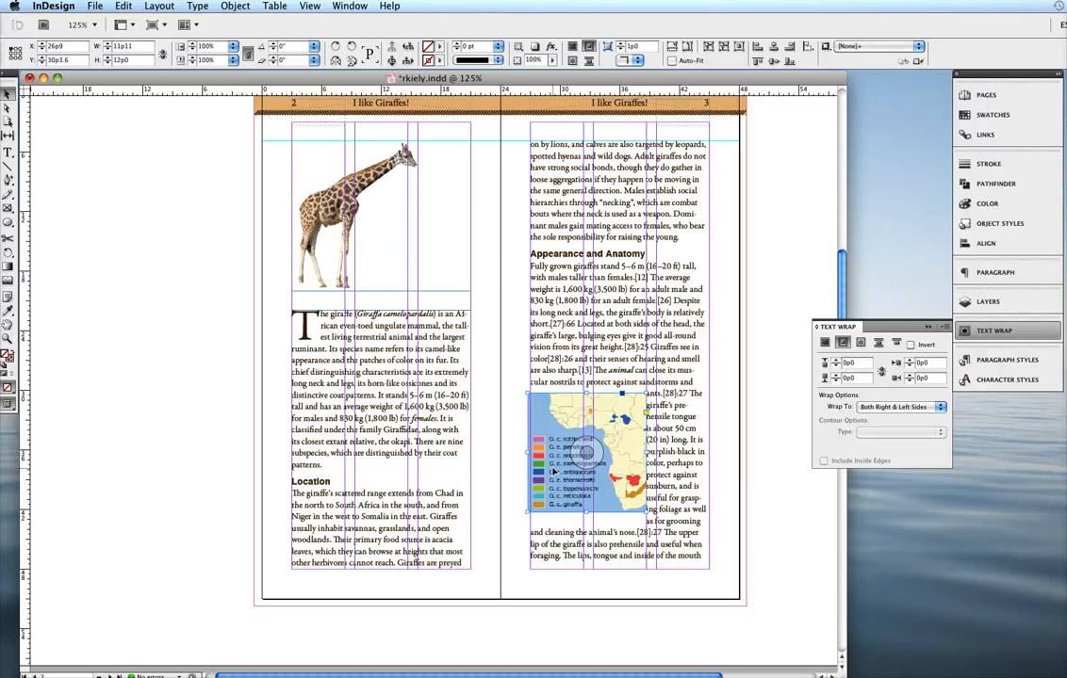
- Scale the map image inside its frame proportionally to about 65.7%, so it fits the frame's width
key("a")
left_click(582, 445)
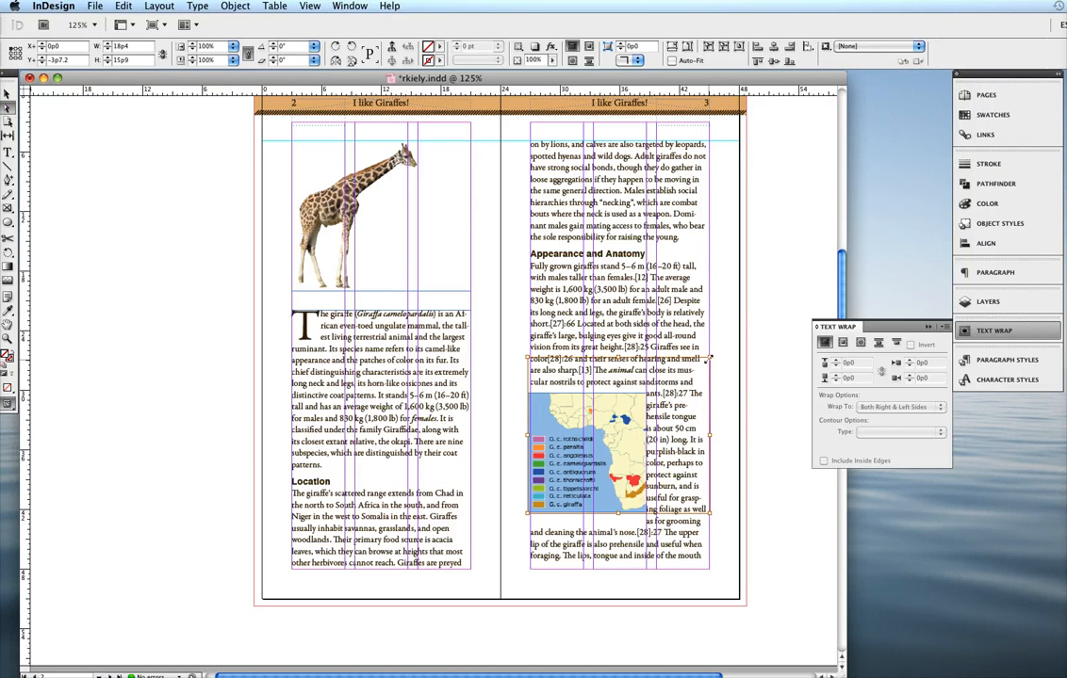
left_click_drag(702, 360, 641, 414)
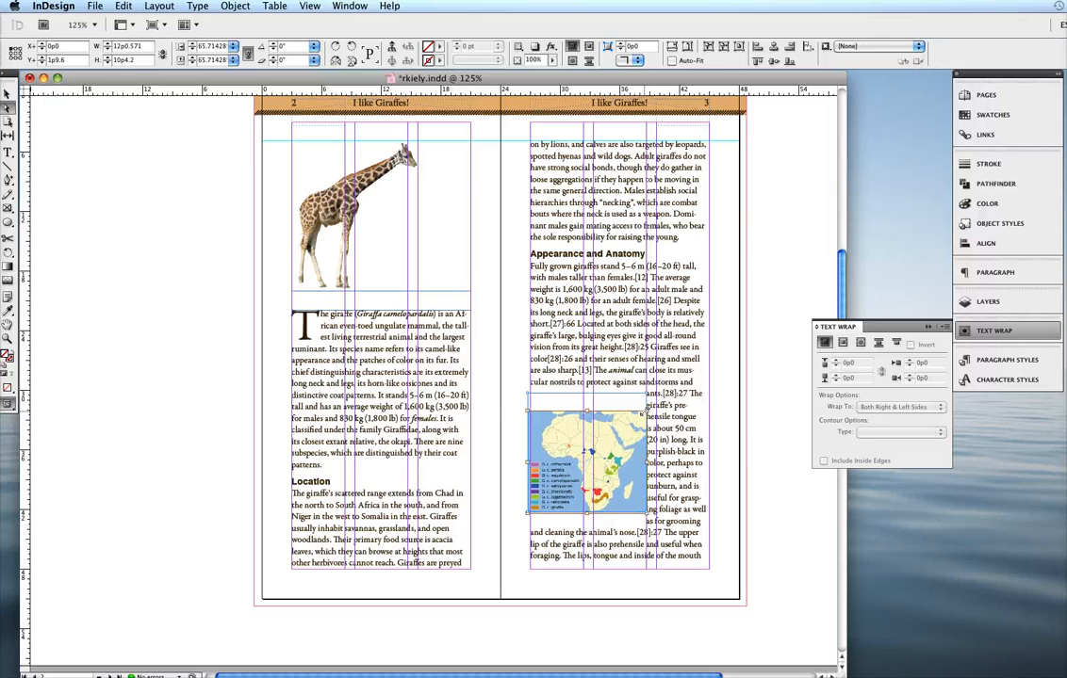
- Crop the frame's empty top to about 9p7.2 high and move the map to X 27p0, Y 38p4.8 at the column's bottom
left_click(545, 427)
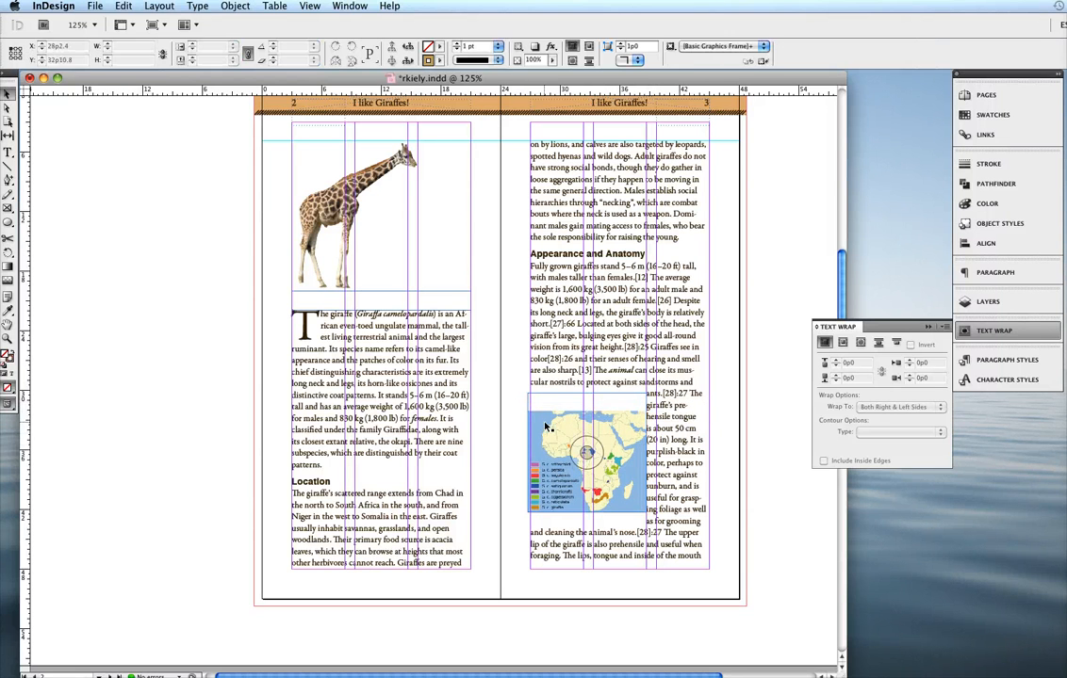
left_click(545, 427)
left_click_drag(586, 394, 598, 499)
left_click_drag(598, 500, 600, 499)
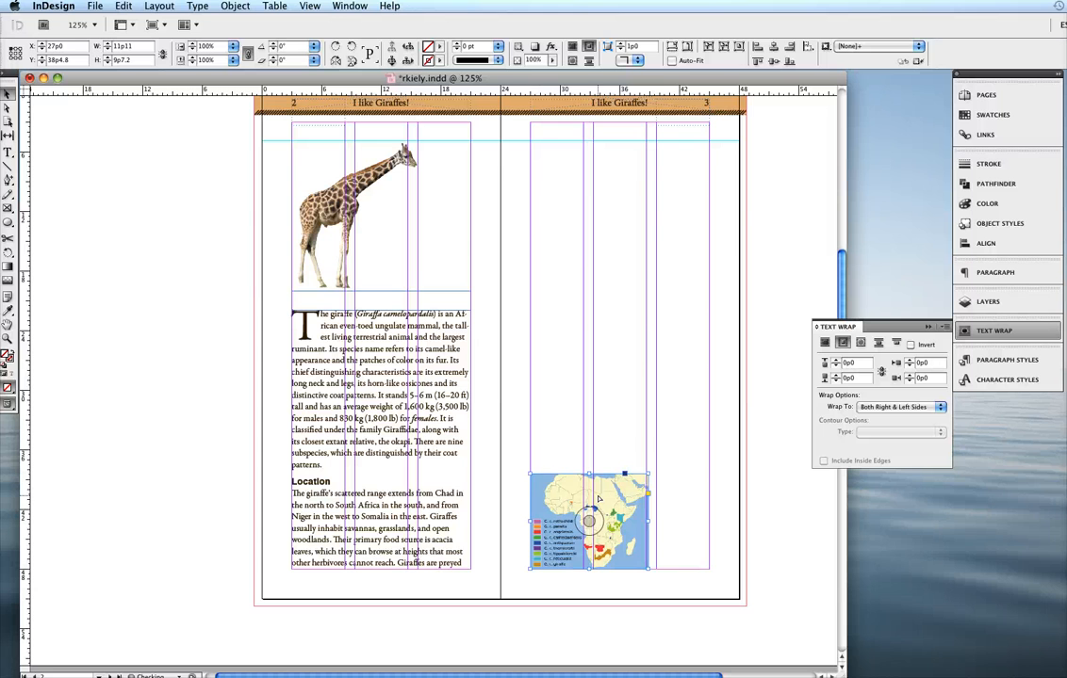
left_click(750, 561)
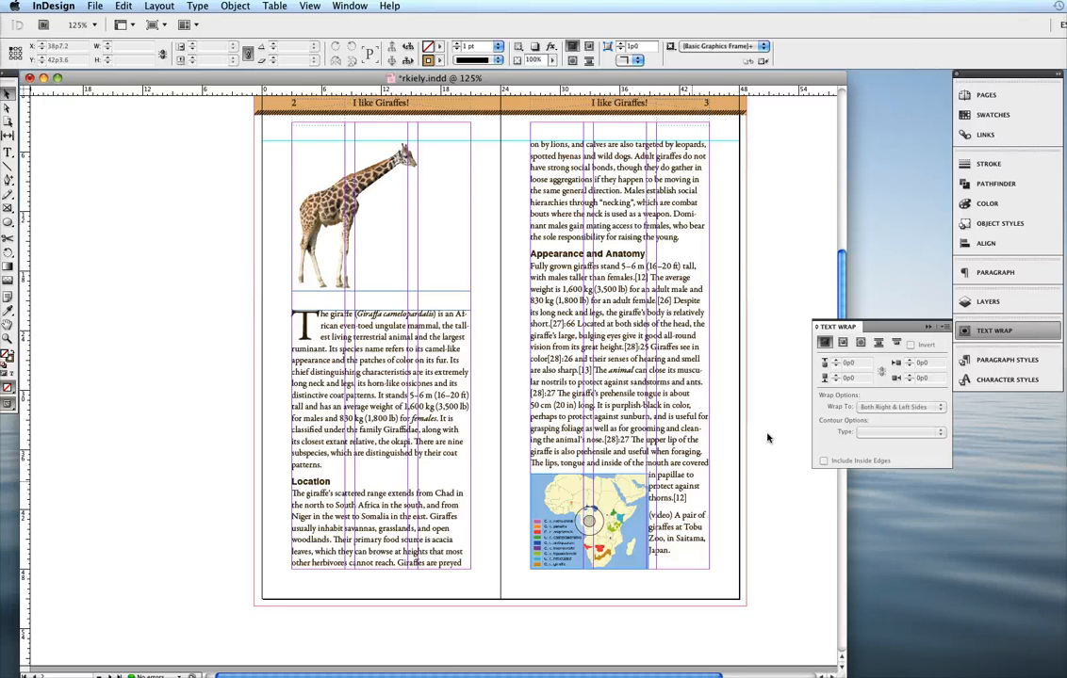
- Link the map's text wrap offsets and set them to 1p1 on all four sides
scroll(632, 509, "left", 2)
right_click(620, 506)
left_click(510, 427)
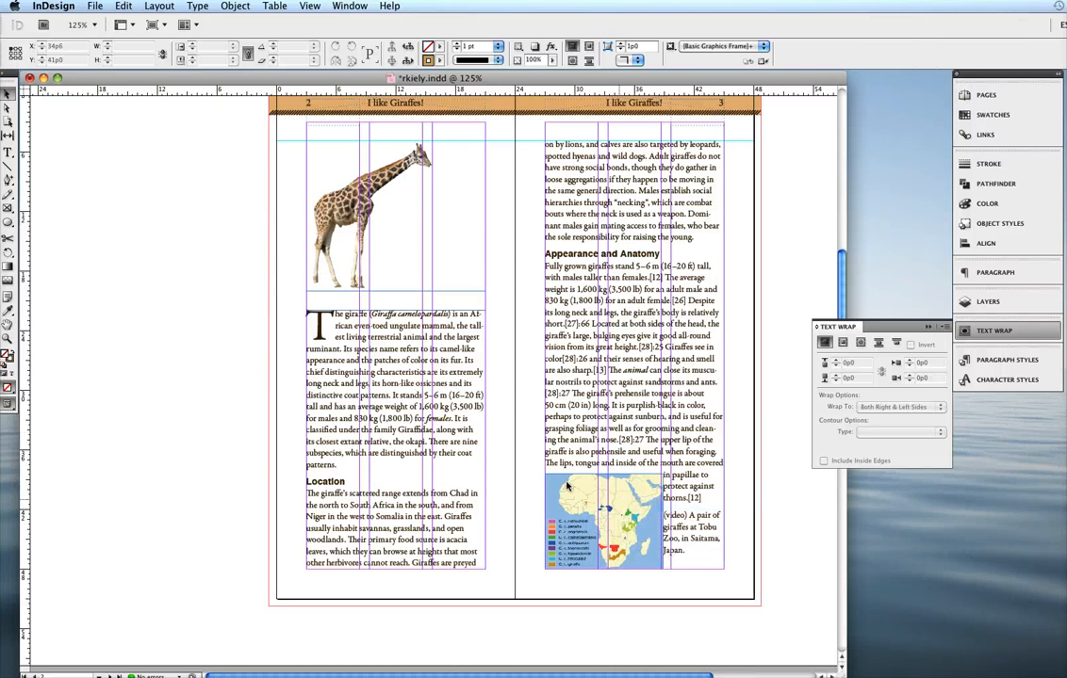
left_click(567, 486)
left_click(842, 343)
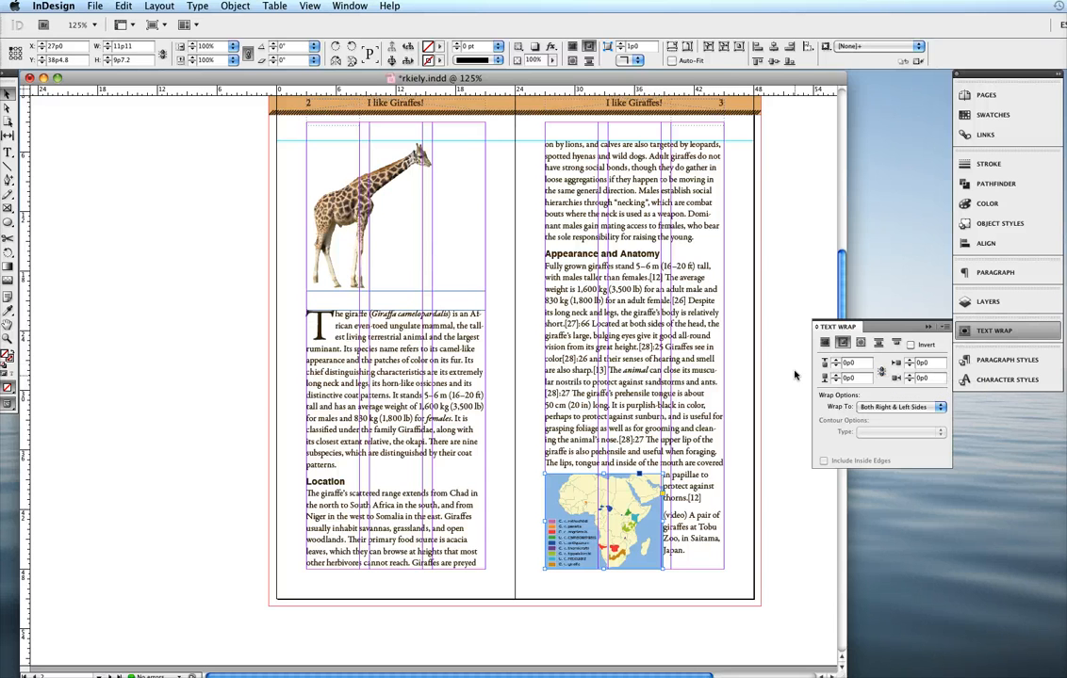
left_click(882, 373)
left_click(836, 363)
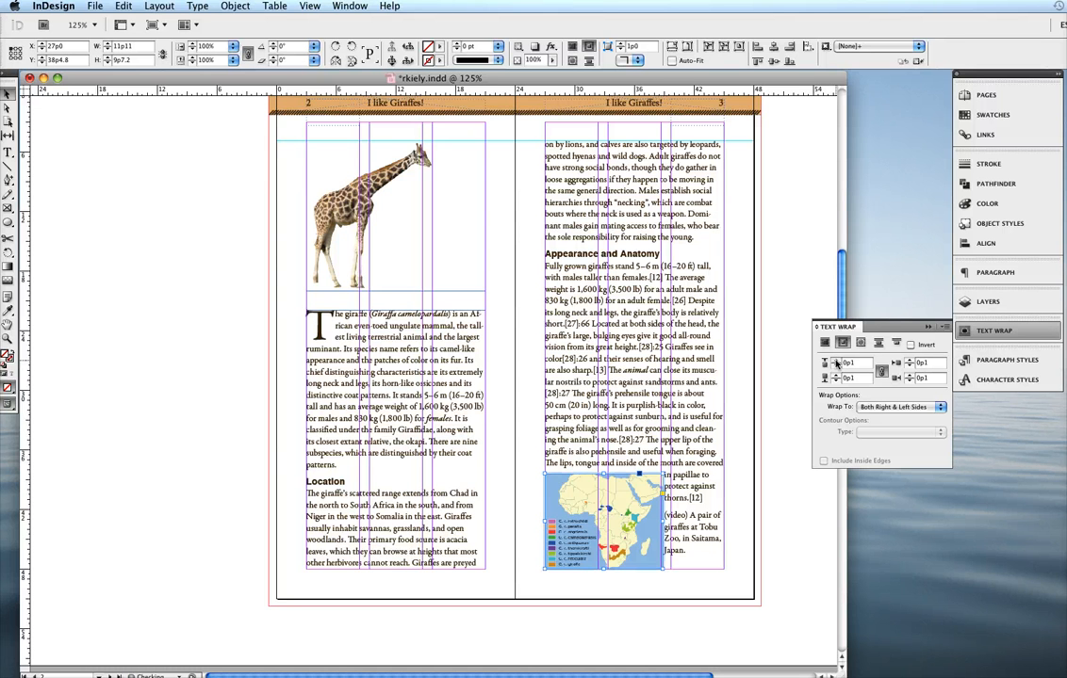
left_click(836, 362)
left_click(836, 362)
left_click(836, 363)
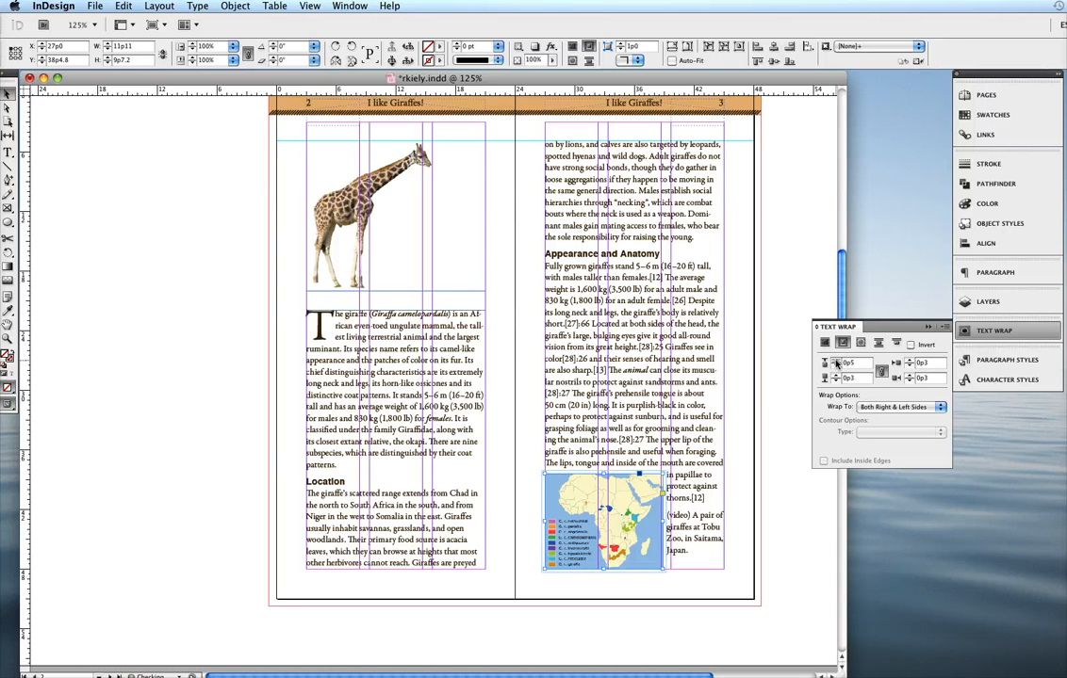
left_click(835, 363)
left_click(836, 363)
left_click(836, 363)
left_click(835, 362)
left_click(836, 363)
left_click(836, 362)
left_click(836, 362)
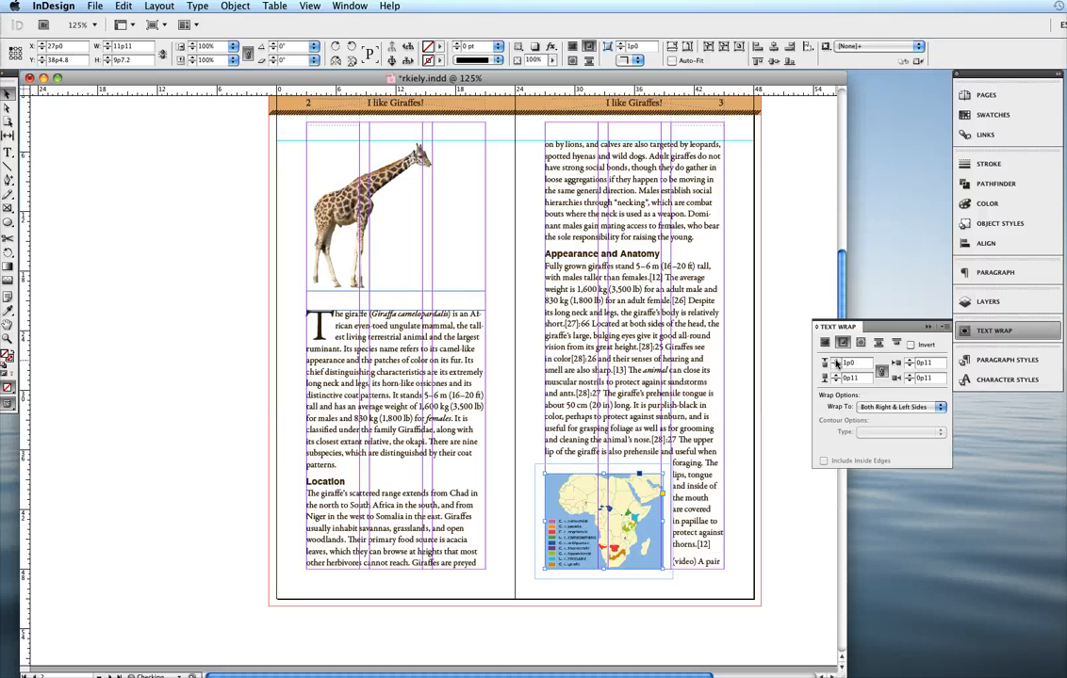
left_click(836, 362)
left_click(836, 363)
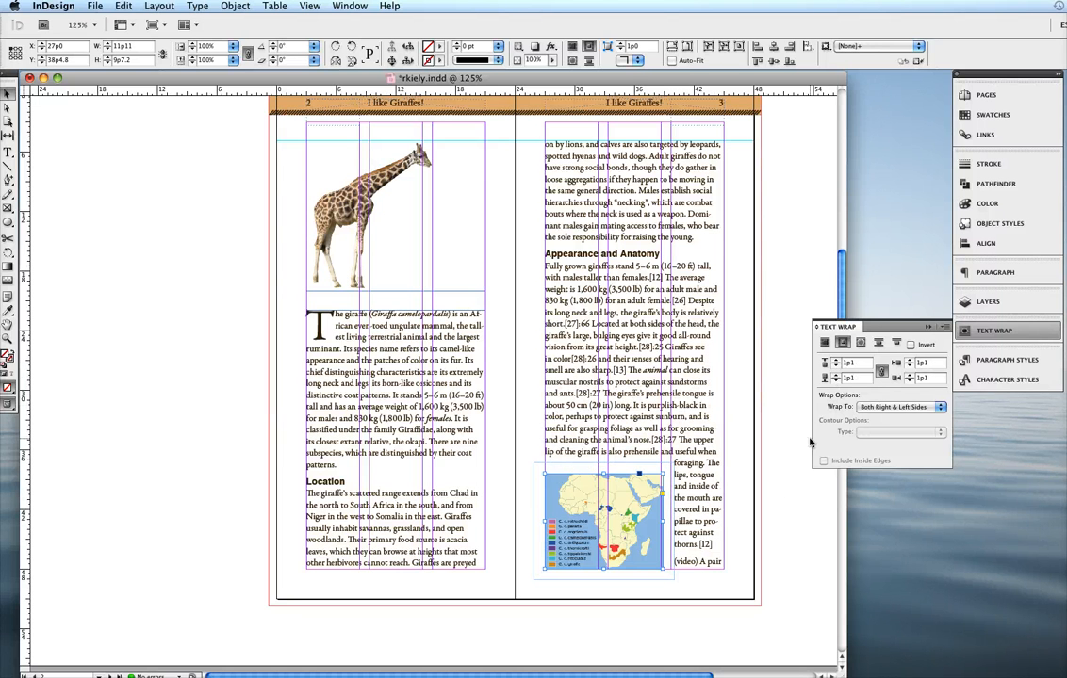
left_click(755, 580)
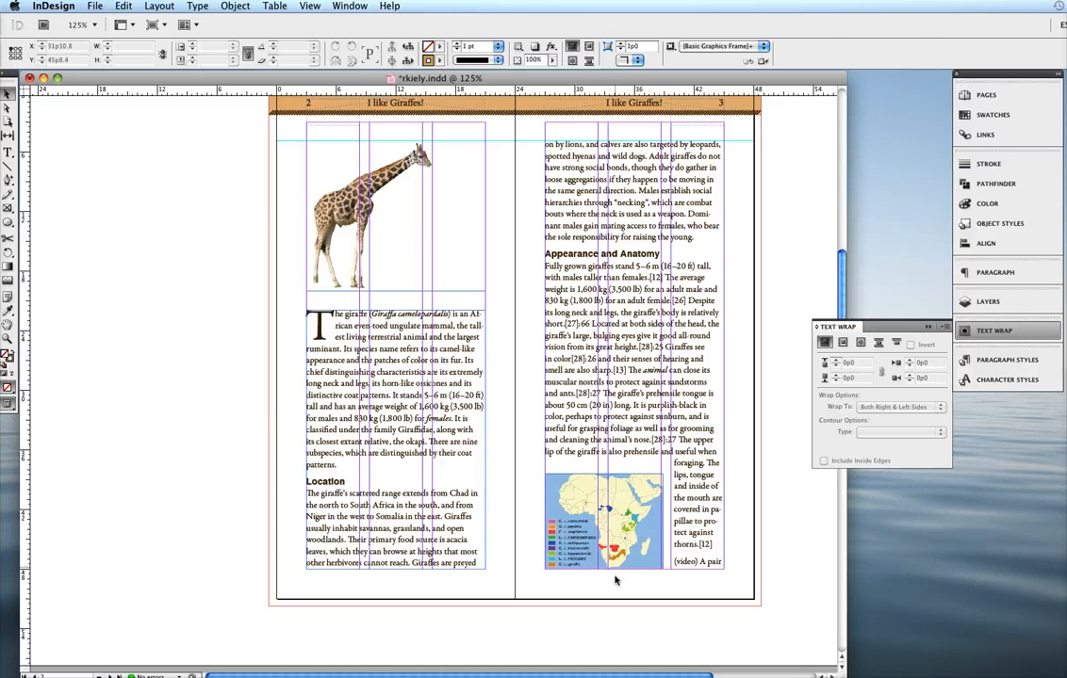
- Narrow the map frame slightly so its right edge meets the nearby column guide
left_click(604, 527)
left_click(604, 604)
key("super+equal")
key("super+equal")
scroll(788, 514, "down", 5)
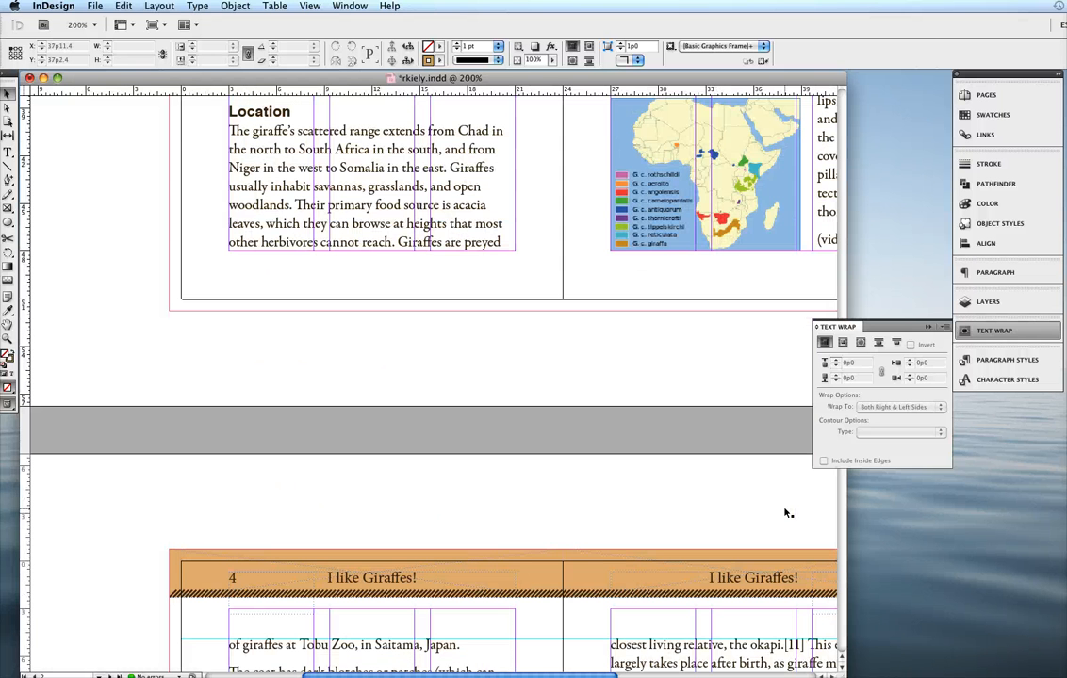
scroll(691, 275, "right", 5)
scroll(691, 275, "up", 1)
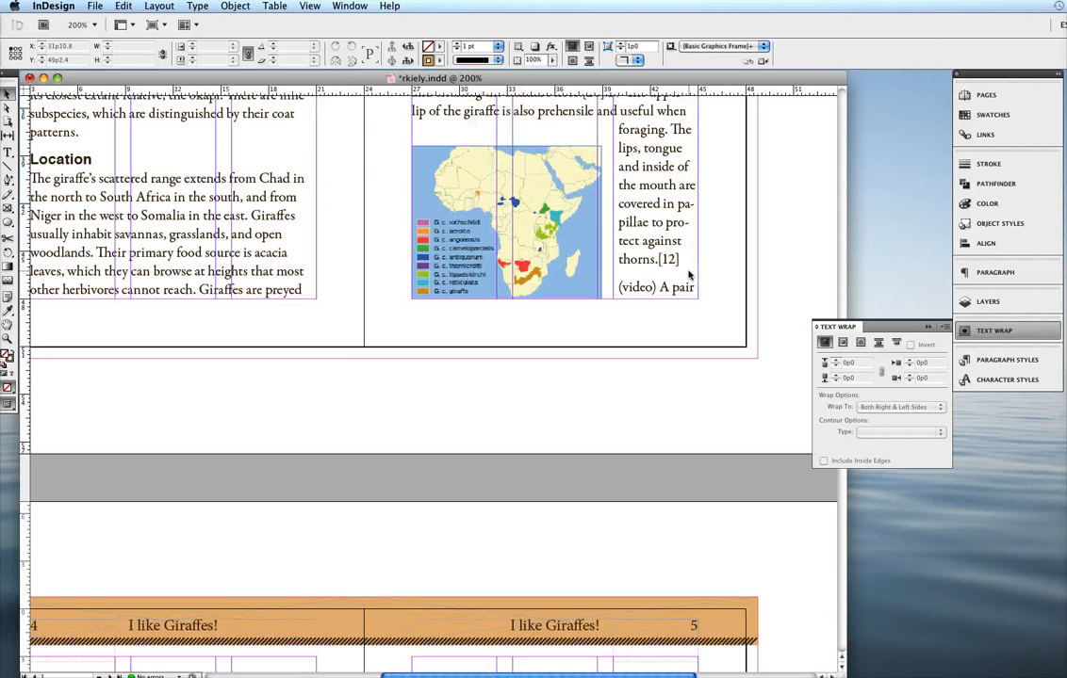
left_click(571, 251)
left_click_drag(601, 222, 595, 222)
left_click(517, 316)
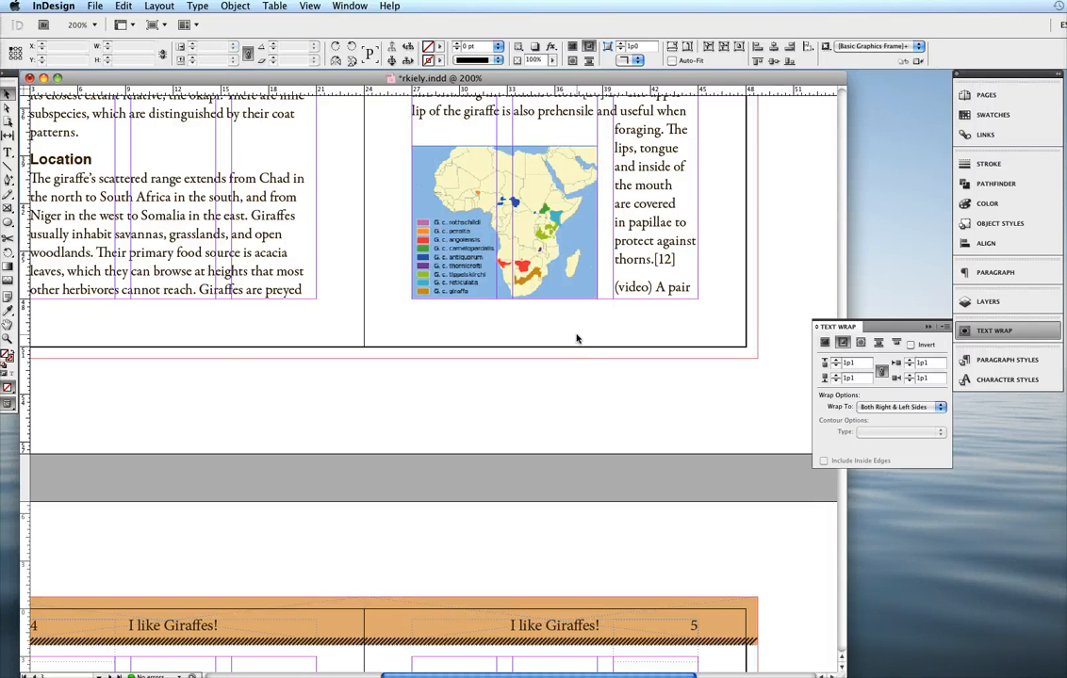
- Return to the full spread of pages 2 and 3 and switch the screen mode to Preview
key("super+minus")
key("super+minus")
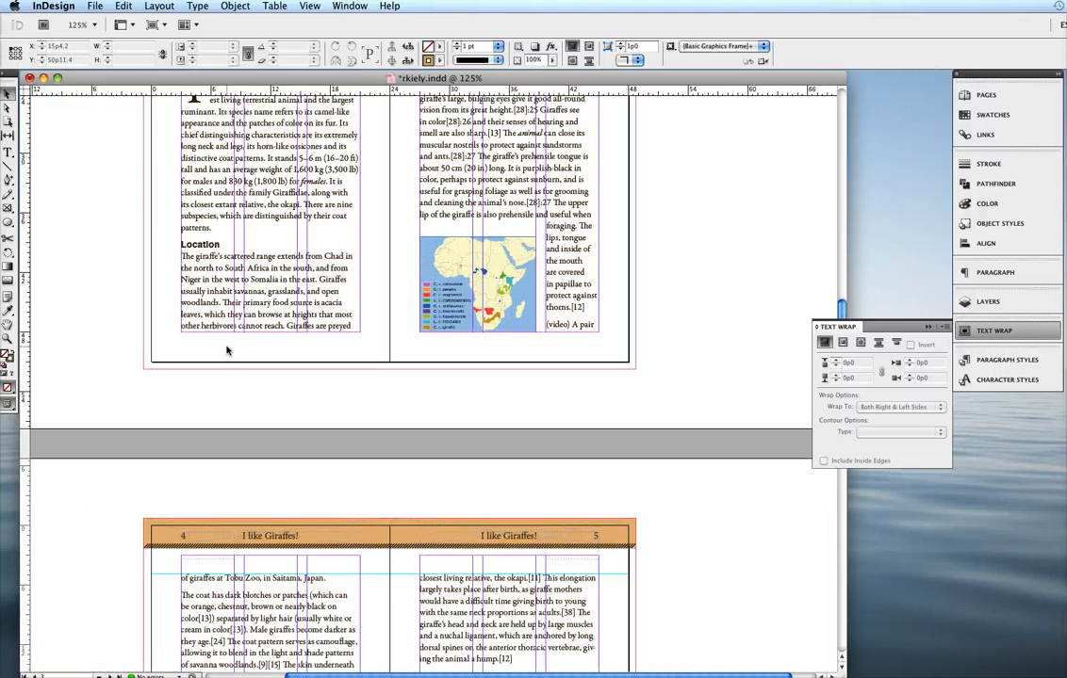
scroll(226, 350, "up", 5)
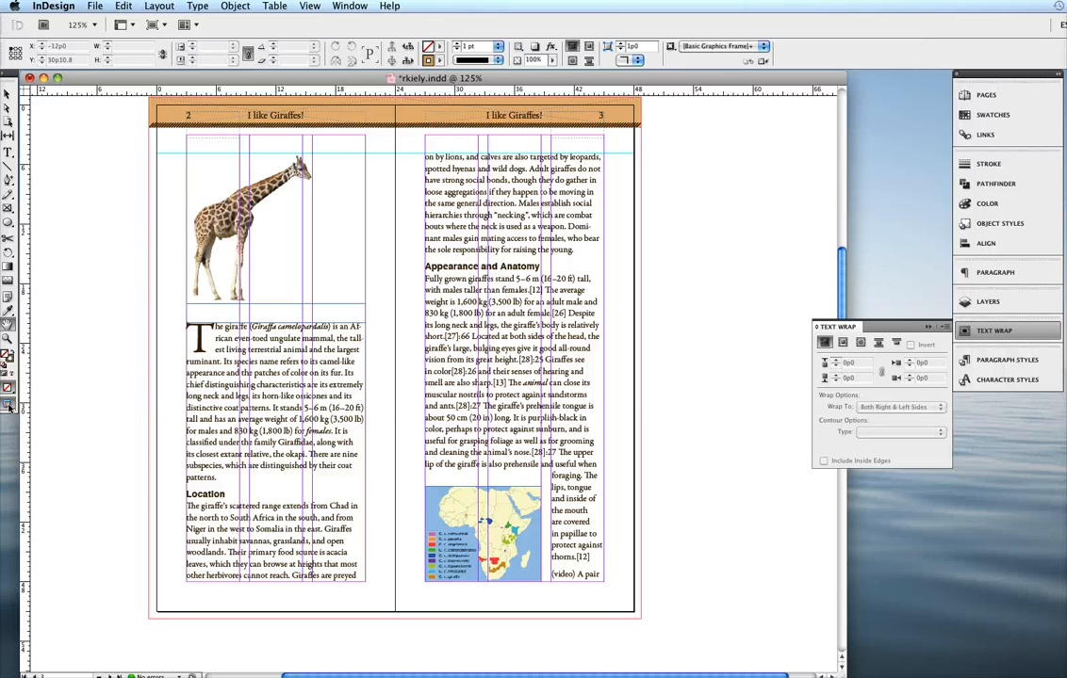
left_click(8, 406)
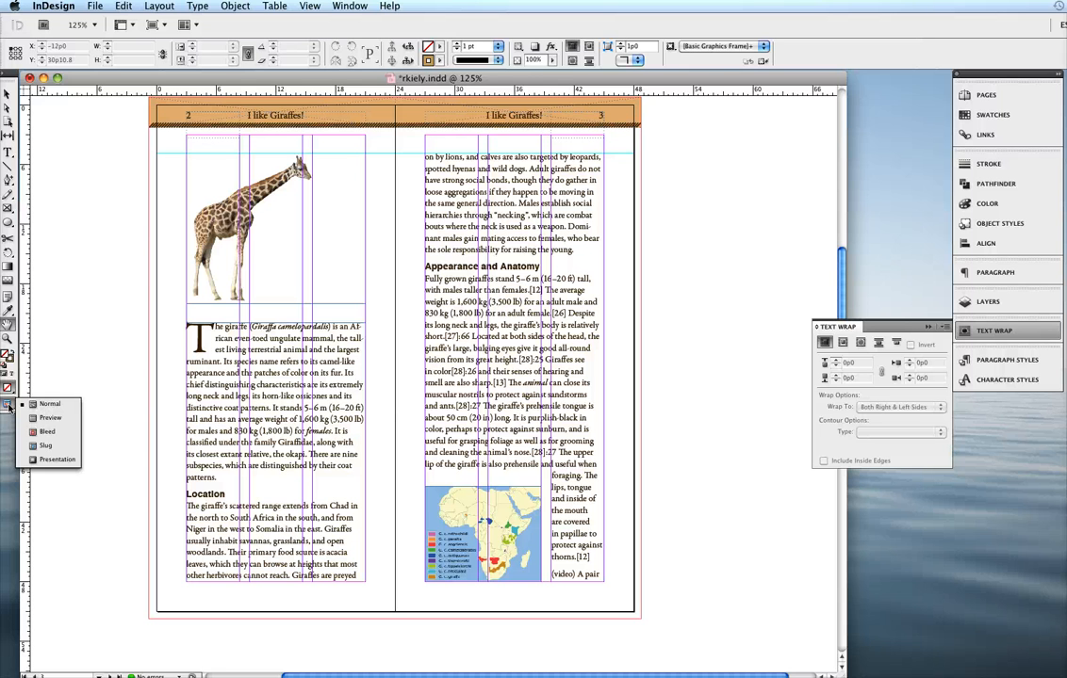
left_click(45, 421)
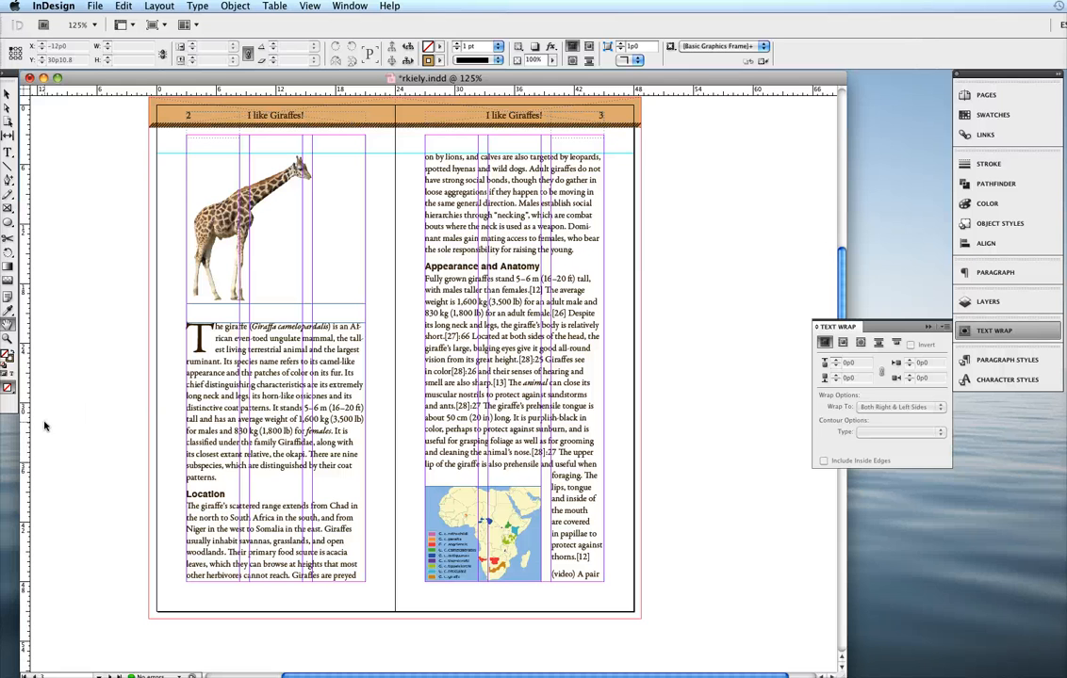